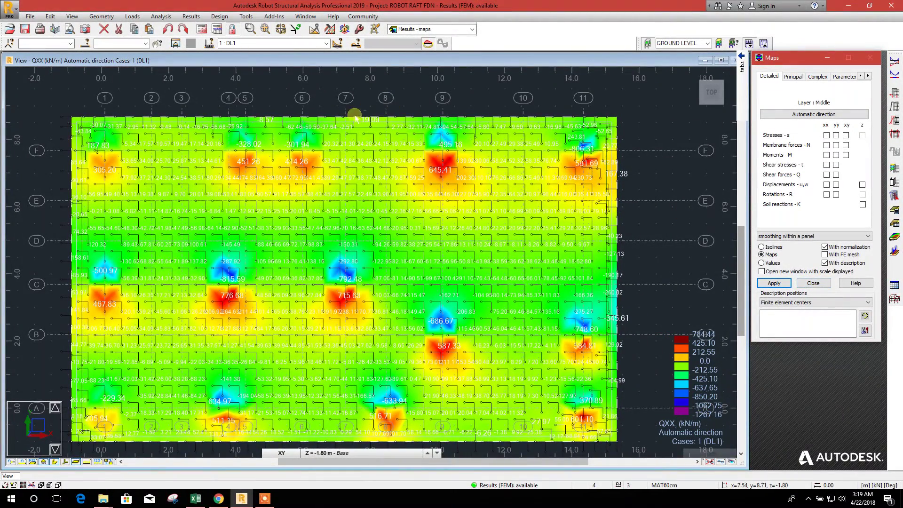
Remove the Shear forces Qxx map from the slab and switch to the Structure Model layout
{"action": "scroll", "coordinate": [353, 136], "scroll_direction": "down", "scroll_amount": 1}
{"action": "left_click", "coordinate": [414, 116]}
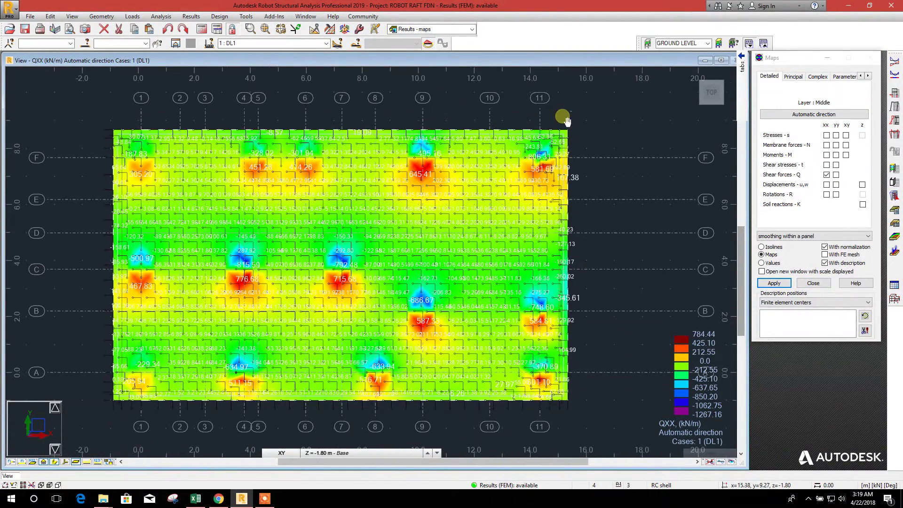
{"action": "left_click", "coordinate": [813, 283]}
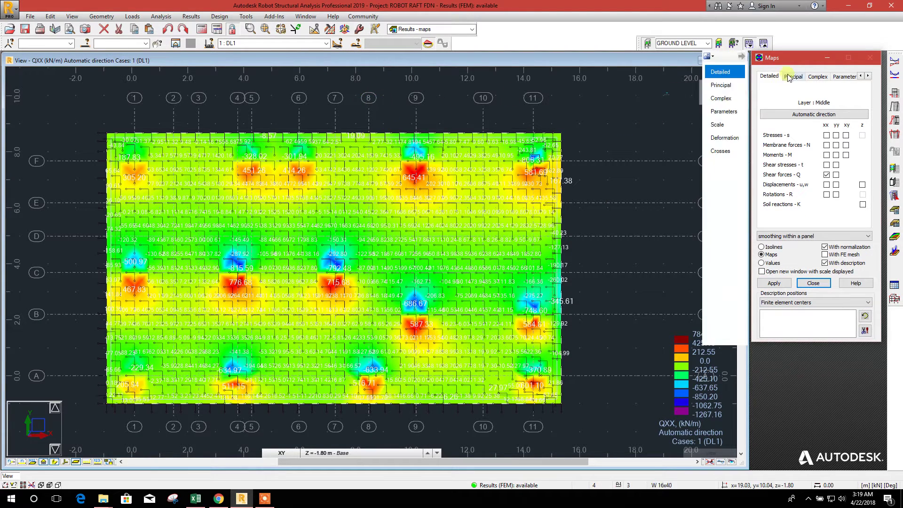
{"action": "left_click", "coordinate": [827, 174]}
{"action": "left_click", "coordinate": [774, 283]}
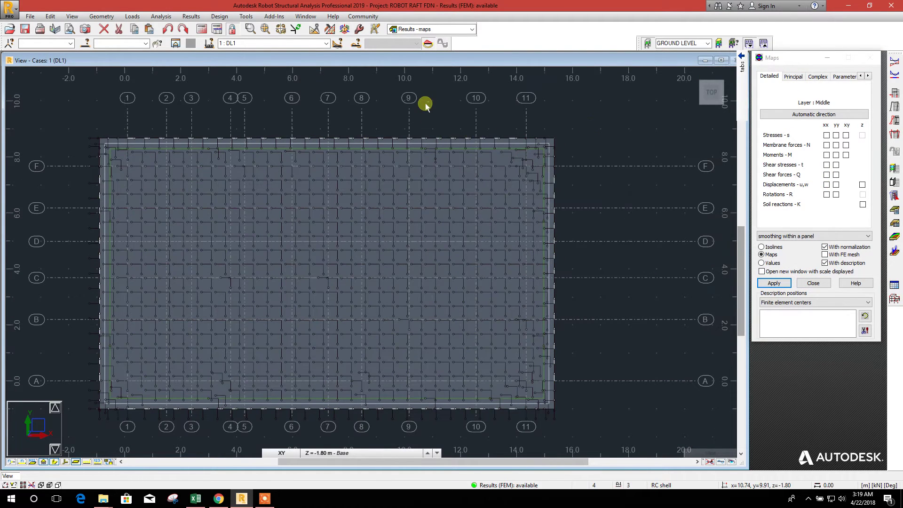
{"action": "left_click", "coordinate": [405, 29]}
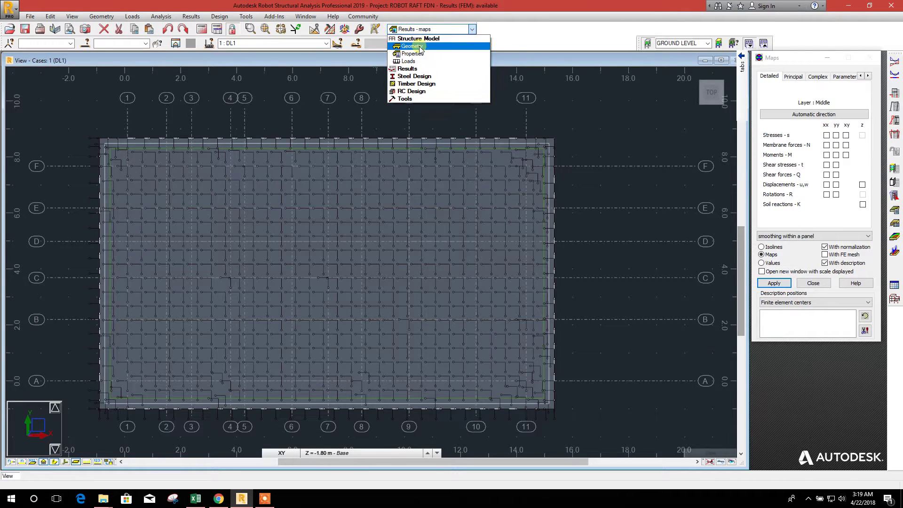
{"action": "left_click", "coordinate": [420, 39]}
Select the mat slab floor panel in plan and bring up the slab reinforcement design options
{"action": "scroll", "coordinate": [459, 139], "scroll_direction": "up", "scroll_amount": 3}
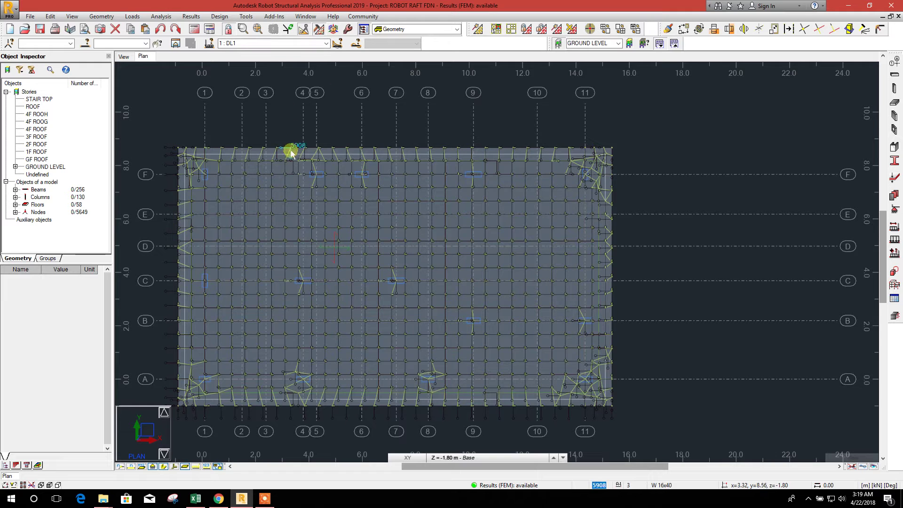
{"action": "left_click", "coordinate": [271, 154]}
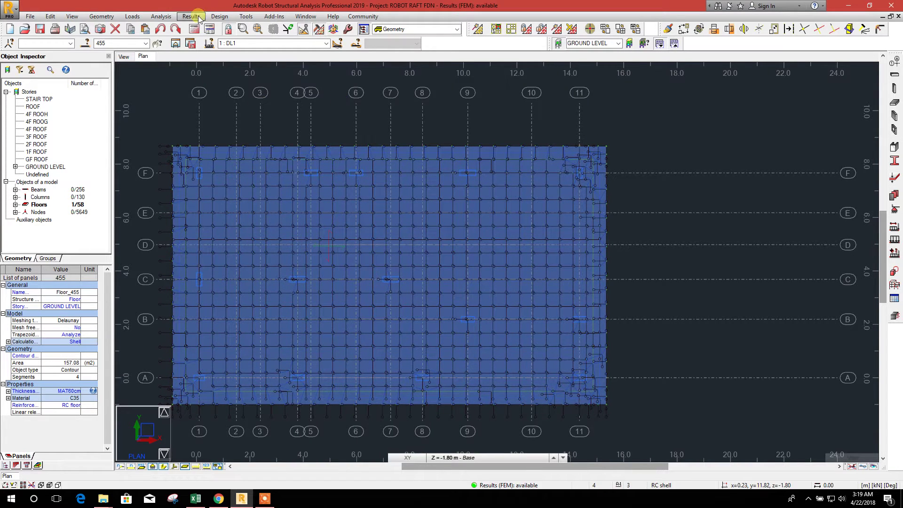
{"action": "left_click", "coordinate": [219, 16]}
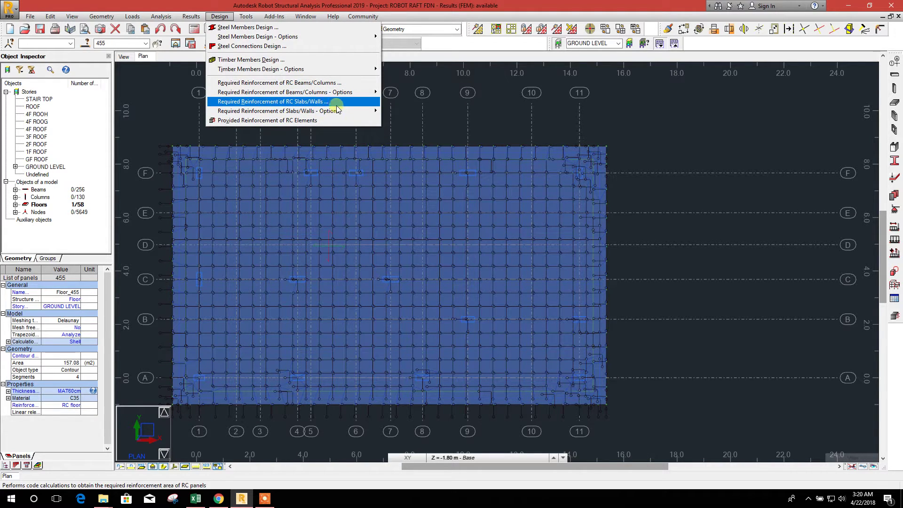
{"action": "mouse_move", "coordinate": [337, 111]}
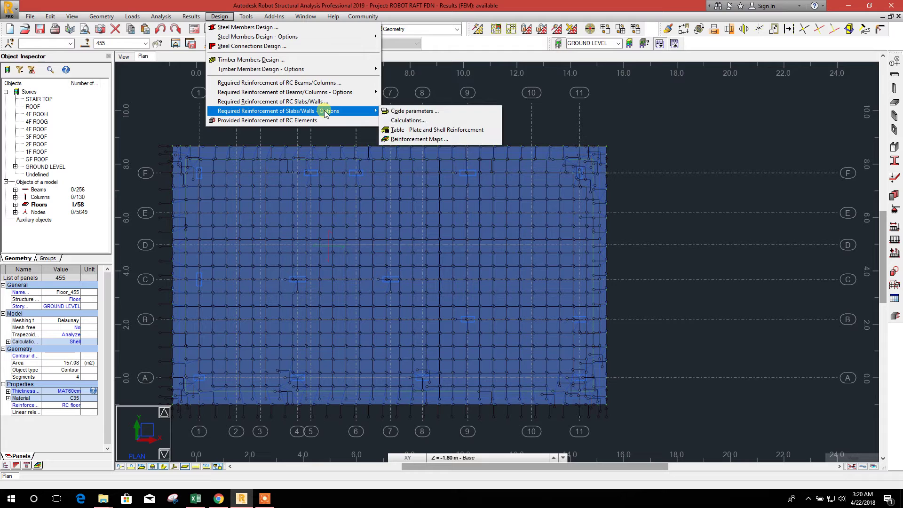
Review the RC shell BS 8110 parameters: materials, SLS and reinforcement settings
{"action": "left_click", "coordinate": [423, 115]}
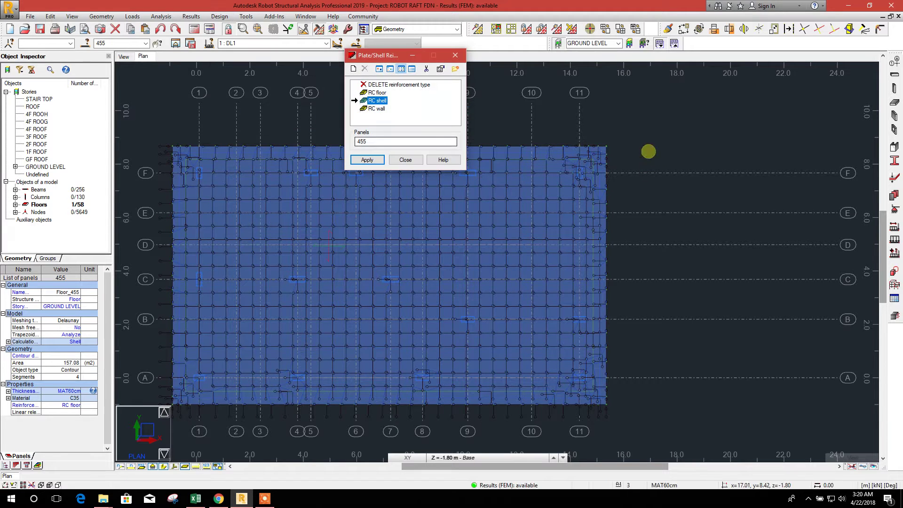
{"action": "double_click", "coordinate": [383, 105]}
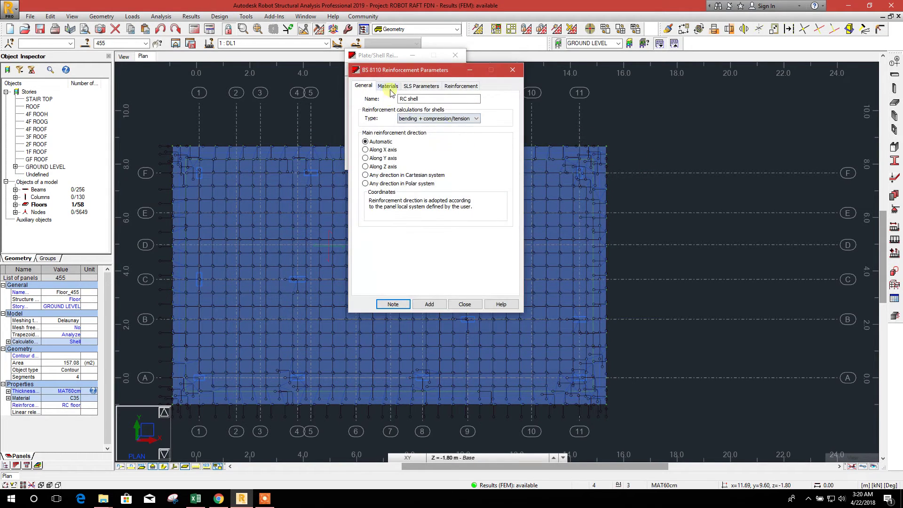
{"action": "left_click", "coordinate": [388, 86]}
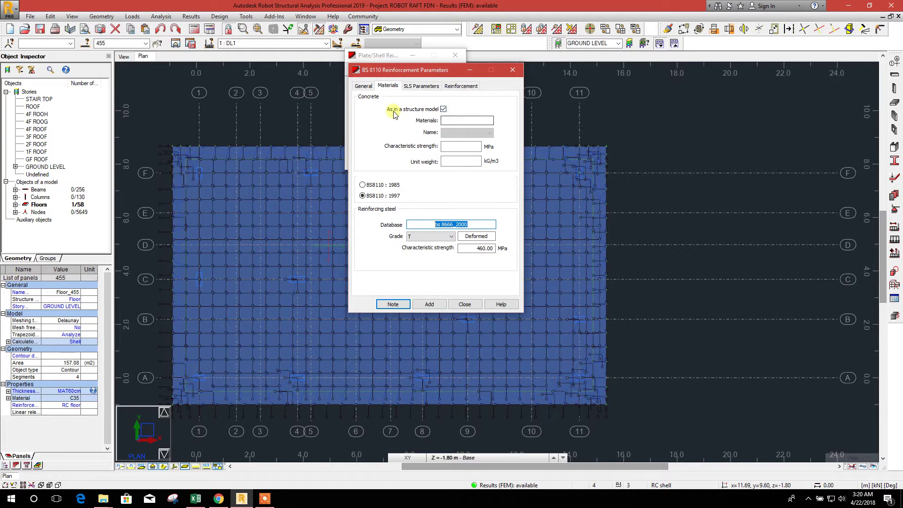
{"action": "left_click_drag", "start_coordinate": [418, 70], "coordinate": [432, 59]}
{"action": "left_click", "coordinate": [434, 75]}
{"action": "left_click", "coordinate": [475, 75]}
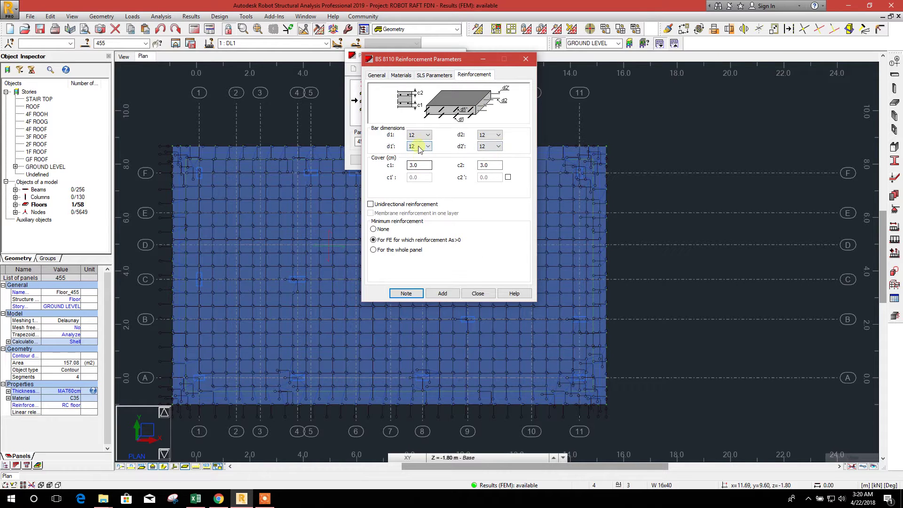
Keep 12 mm bottom bars with 3.0 cm cover and assign RC shell to panel 455
{"action": "left_click", "coordinate": [424, 135]}
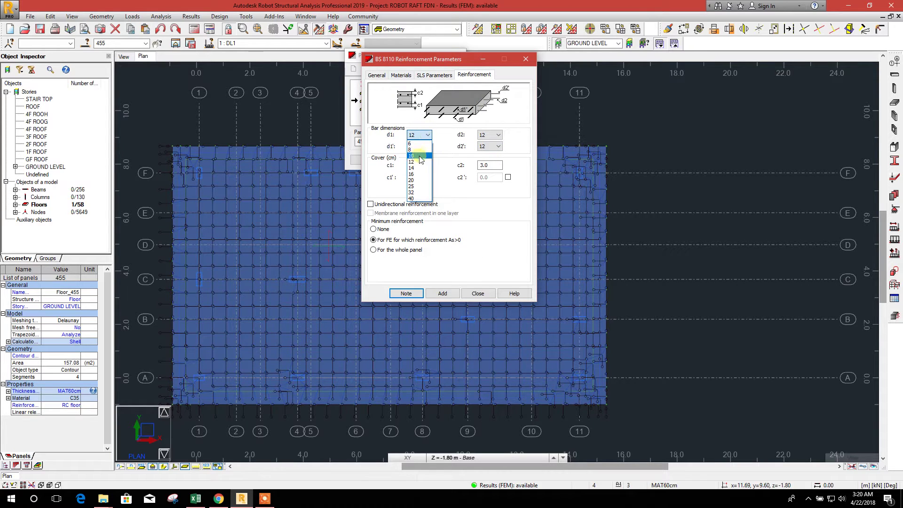
{"action": "left_click", "coordinate": [388, 136]}
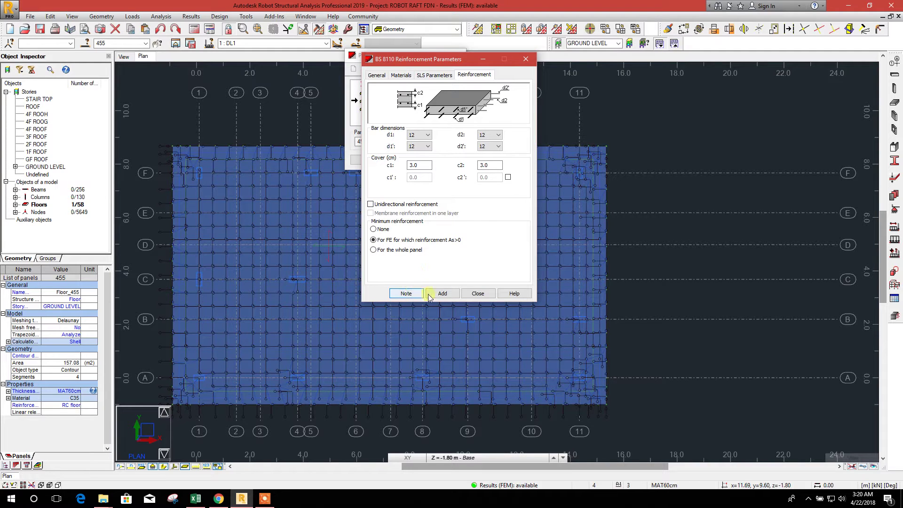
{"action": "left_click", "coordinate": [478, 293]}
{"action": "left_click", "coordinate": [369, 162]}
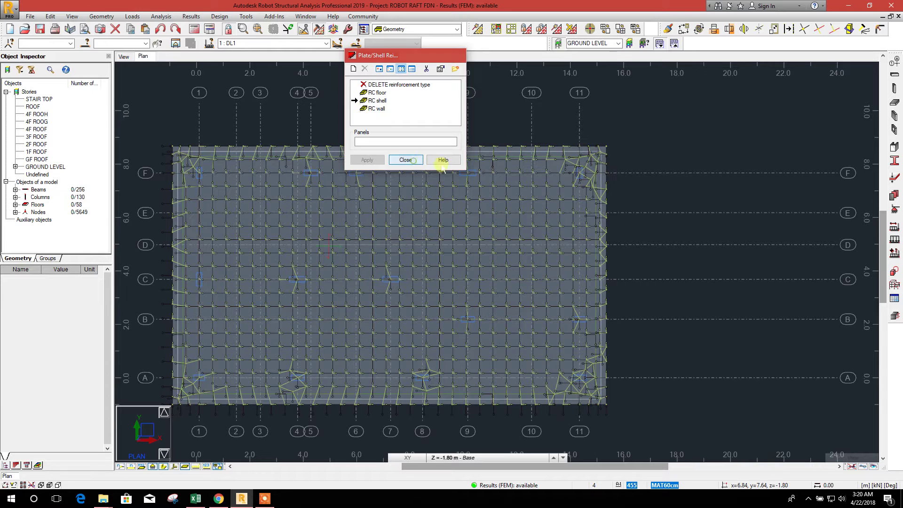
{"action": "left_click", "coordinate": [410, 160]}
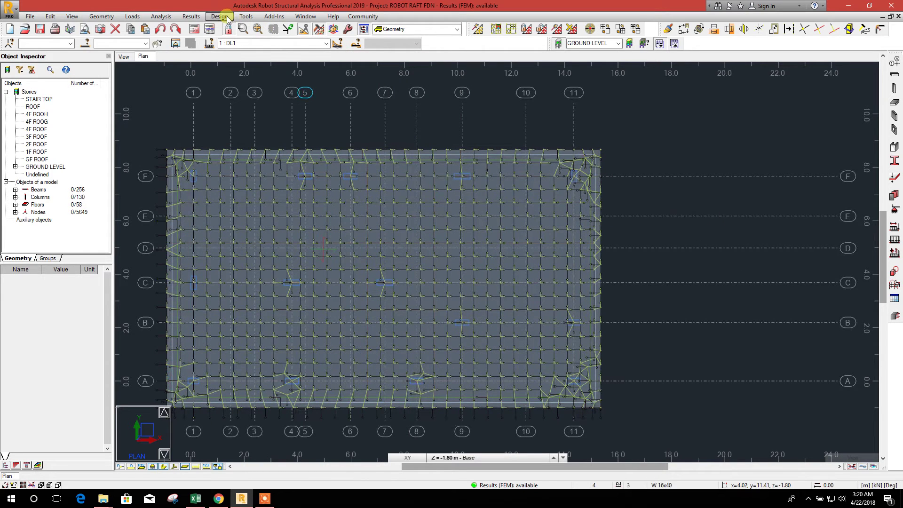
Start the slab required reinforcement calculation in an XY plan at Base level (Z = -1.80 m)
{"action": "left_click", "coordinate": [227, 18]}
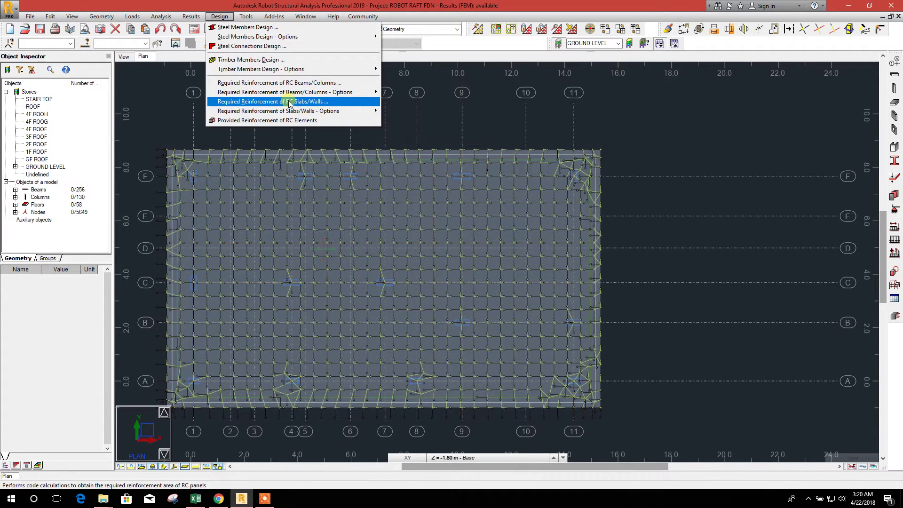
{"action": "left_click", "coordinate": [308, 102]}
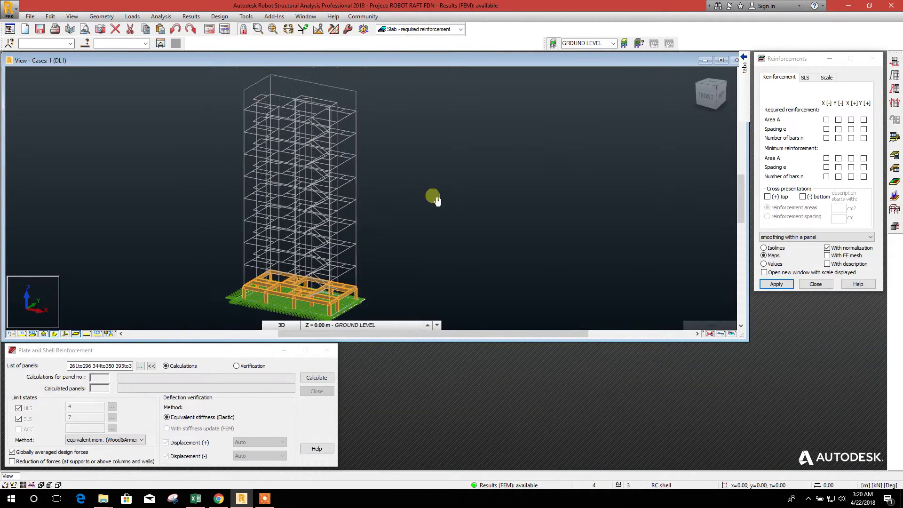
{"action": "left_click", "coordinate": [281, 324]}
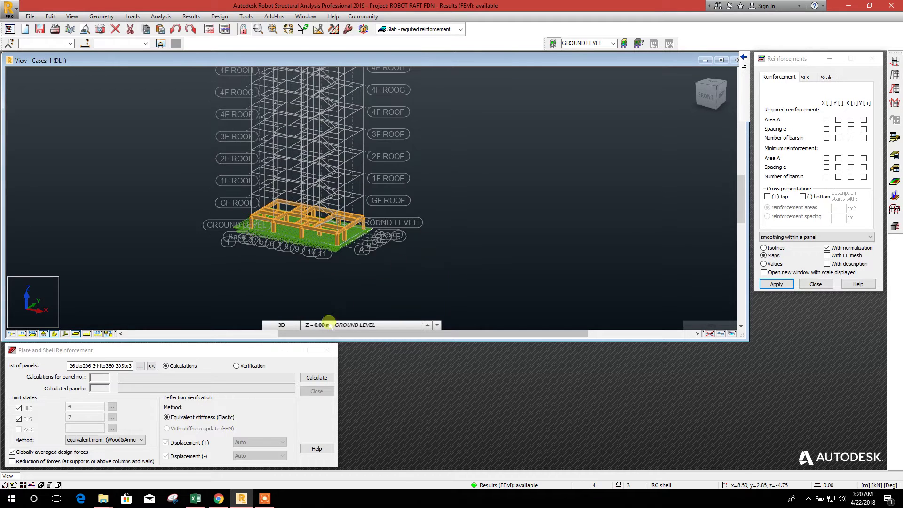
{"action": "left_click", "coordinate": [281, 324]}
{"action": "left_click", "coordinate": [282, 305]}
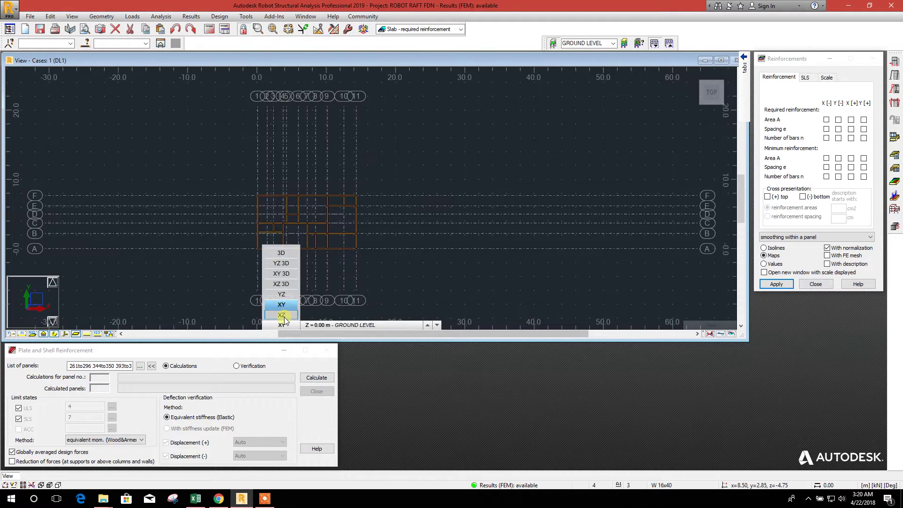
{"action": "left_click", "coordinate": [346, 325]}
{"action": "left_click", "coordinate": [351, 316]}
{"action": "scroll", "coordinate": [440, 223], "scroll_direction": "up", "scroll_amount": 5}
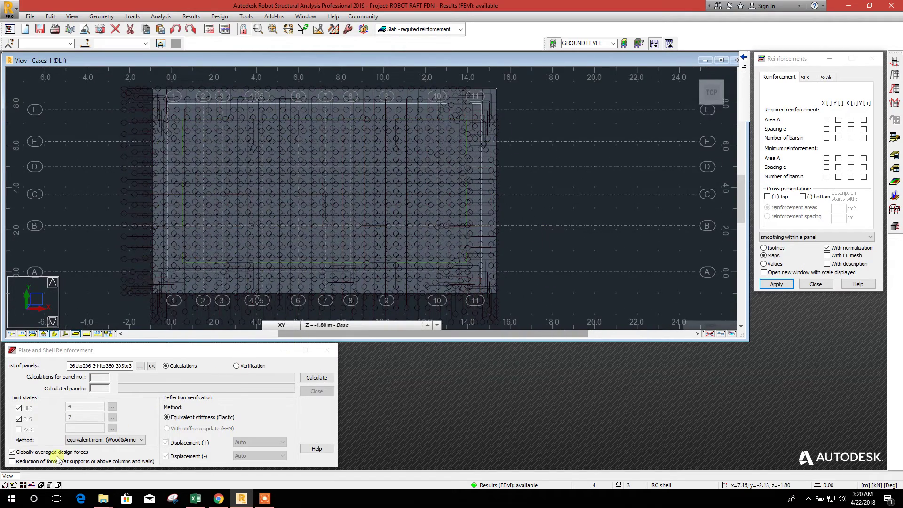
Keep the Wood&Armer design moment method and bring up panel selection for the calculation
{"action": "left_click", "coordinate": [123, 443]}
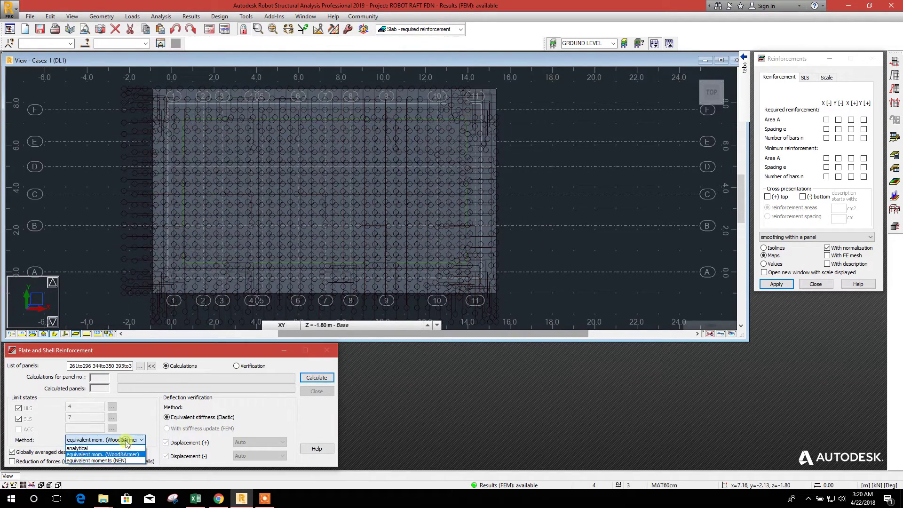
{"action": "left_click", "coordinate": [108, 455]}
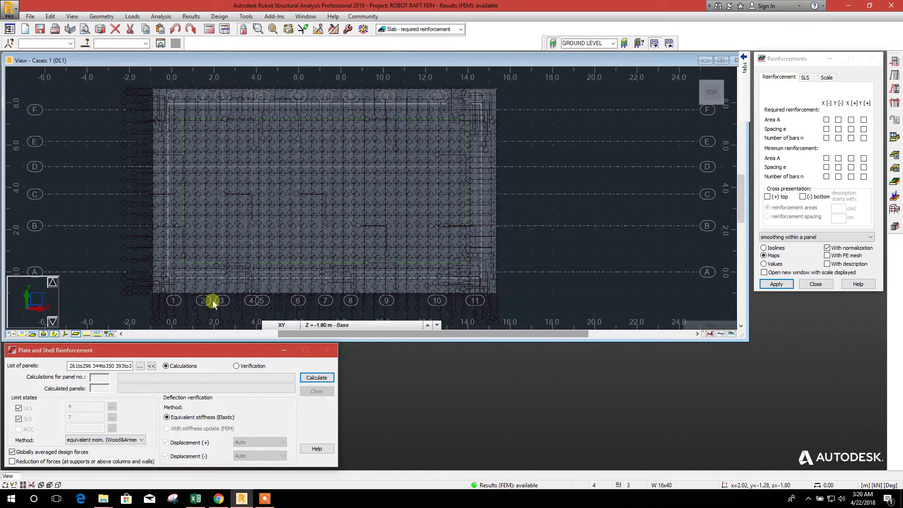
{"action": "left_click", "coordinate": [140, 366]}
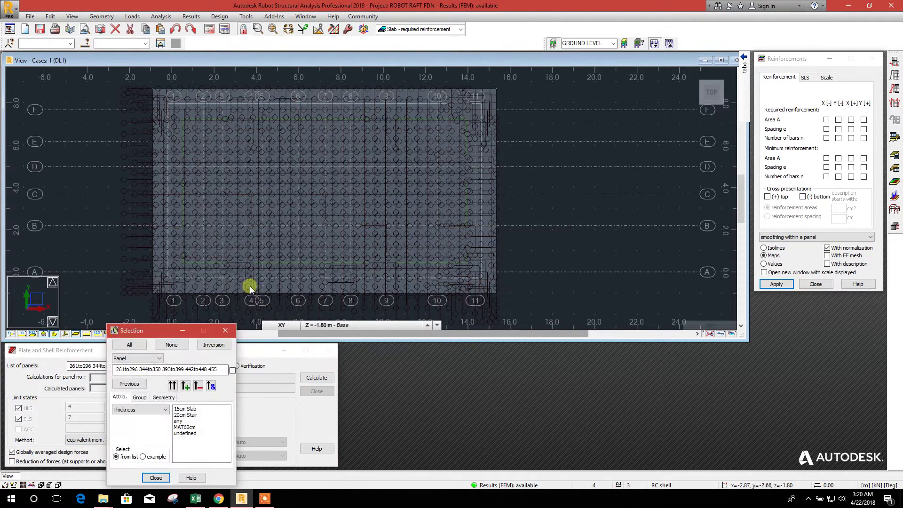
Limit the calculation to MAT60cm panel 455, calculate, and dismiss the calculation messages
{"action": "left_click", "coordinate": [189, 427]}
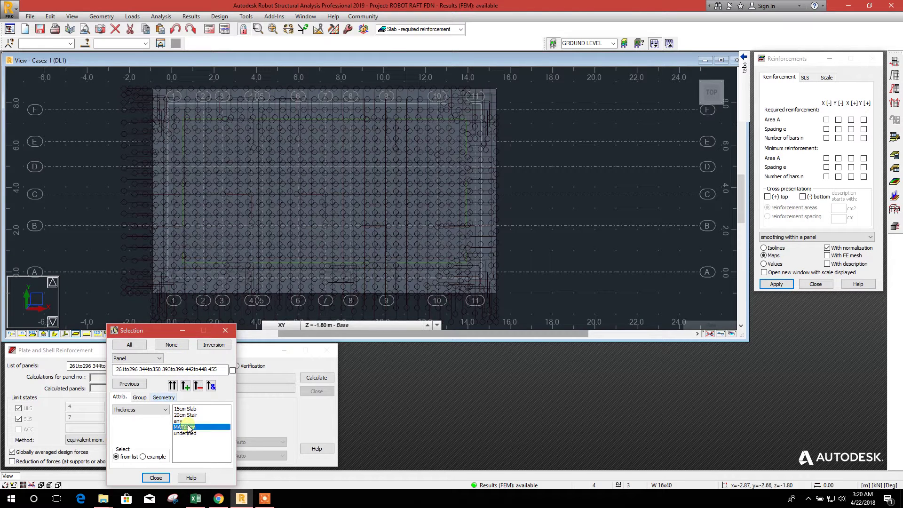
{"action": "left_click", "coordinate": [172, 385]}
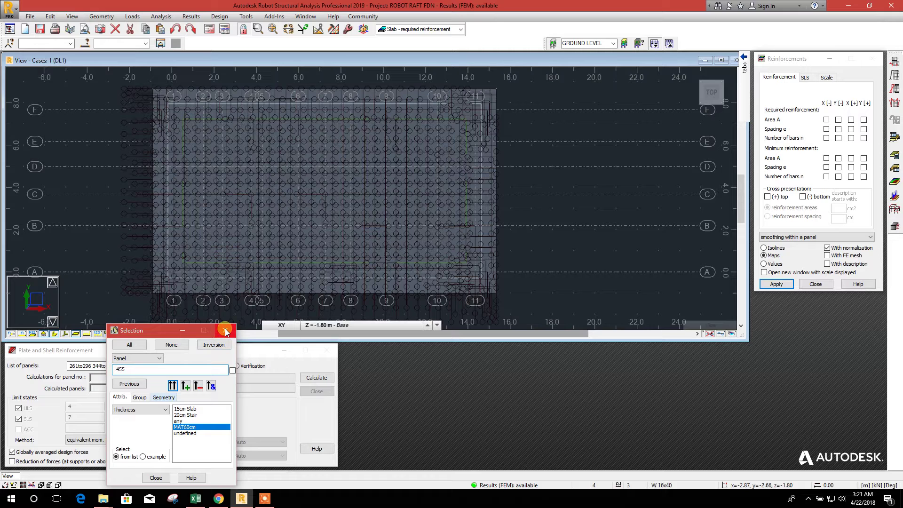
{"action": "left_click", "coordinate": [156, 478]}
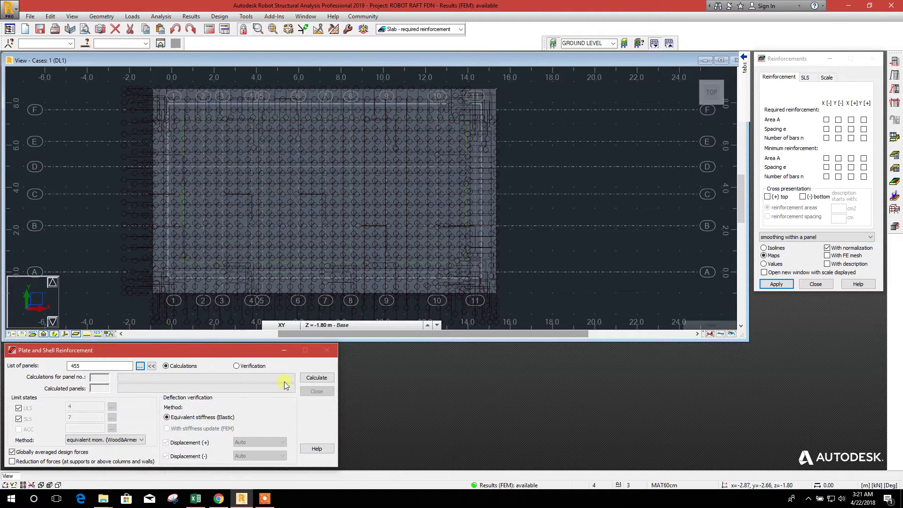
{"action": "left_click", "coordinate": [311, 382]}
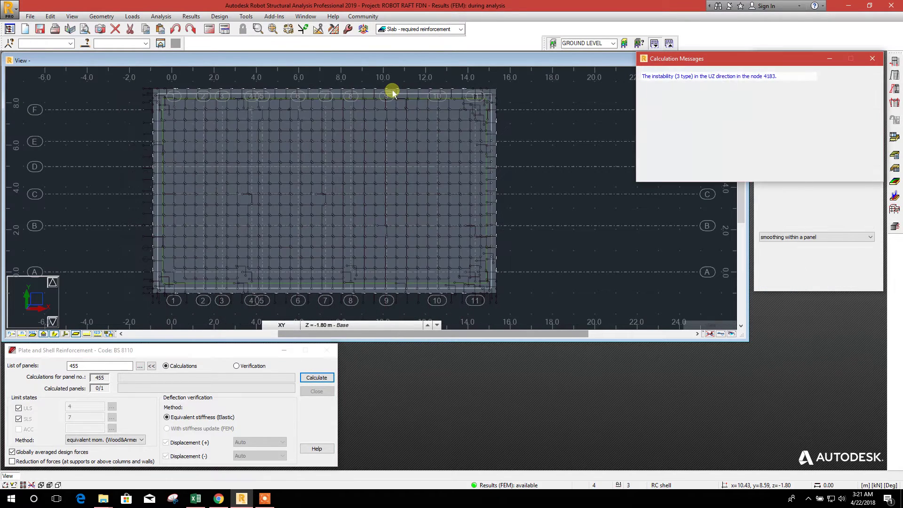
{"action": "left_click", "coordinate": [855, 166]}
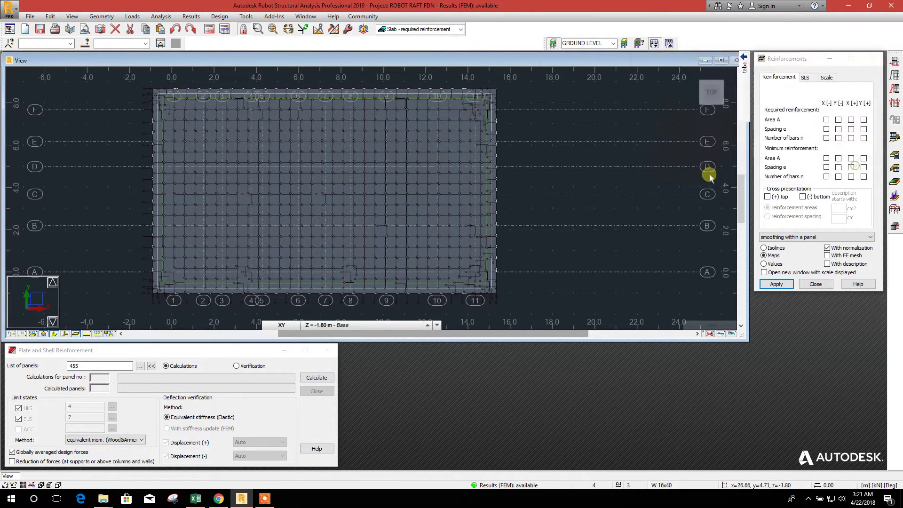
{"action": "left_click", "coordinate": [826, 120]}
Display the required reinforcement area maps for bottom X, top X and top Y
{"action": "left_click", "coordinate": [776, 284]}
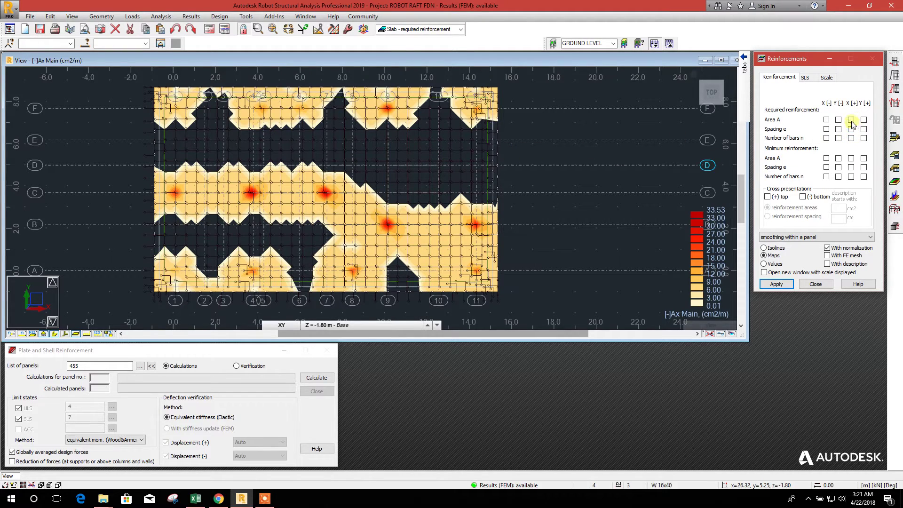
{"action": "left_click", "coordinate": [852, 121]}
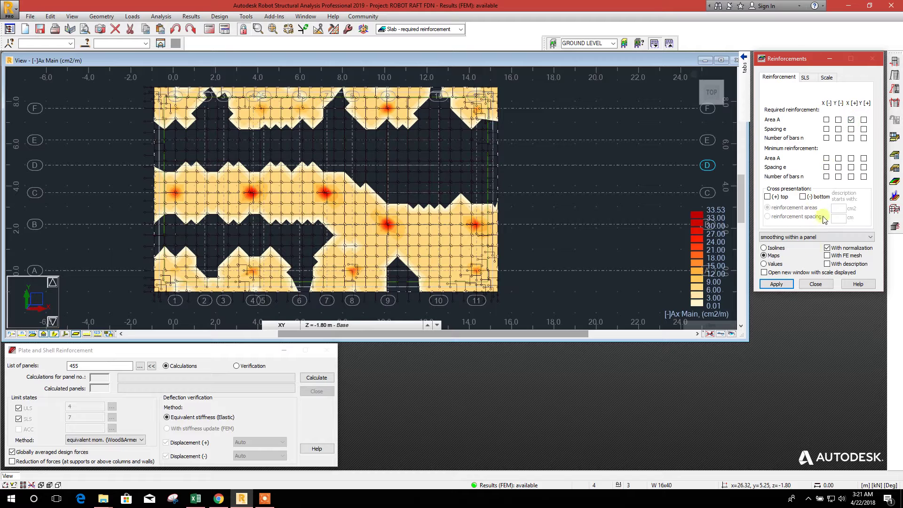
{"action": "left_click", "coordinate": [782, 285]}
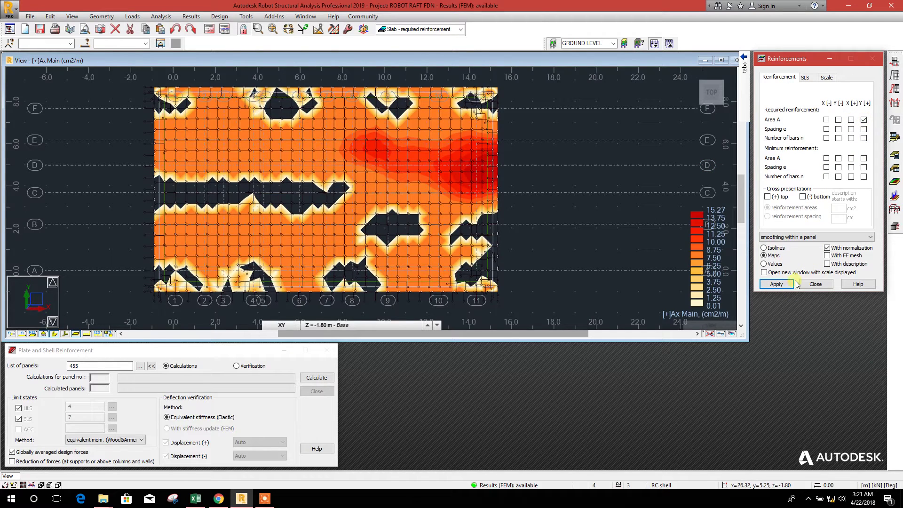
{"action": "left_click", "coordinate": [794, 284]}
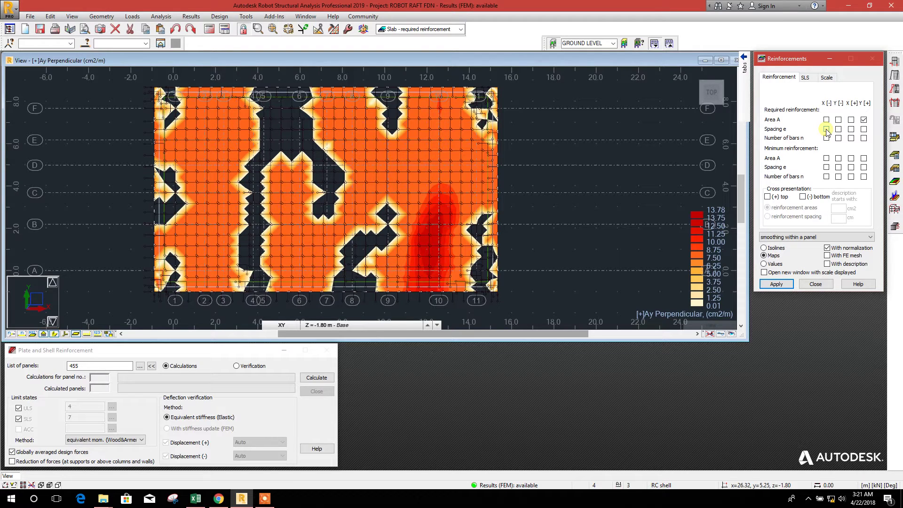
Display the required bottom X bar spacing map e(Ax)[-] on a 0–14.5 cm scale
{"action": "left_click", "coordinate": [827, 128]}
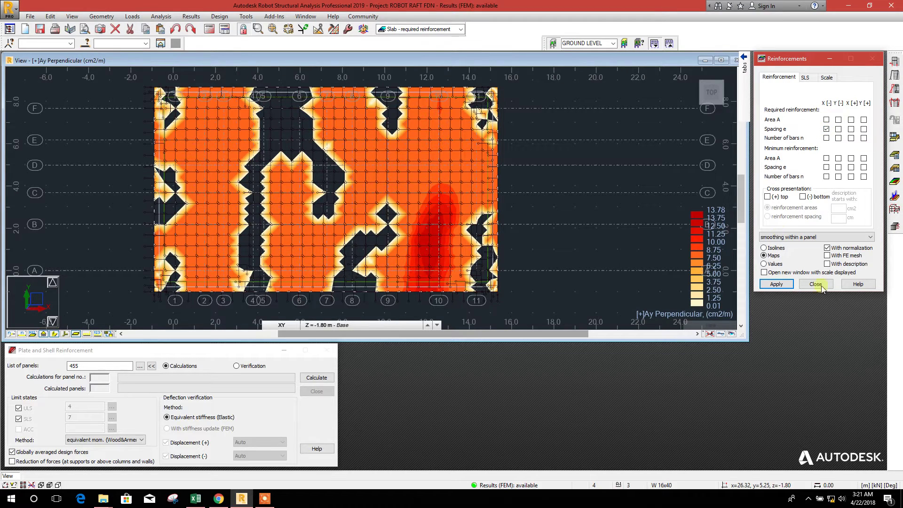
{"action": "left_click", "coordinate": [786, 286]}
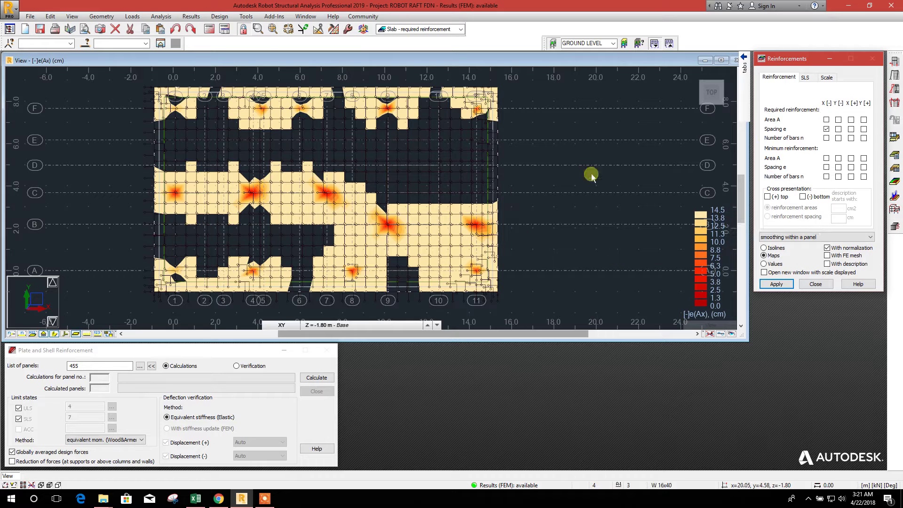
{"action": "left_click", "coordinate": [818, 285]}
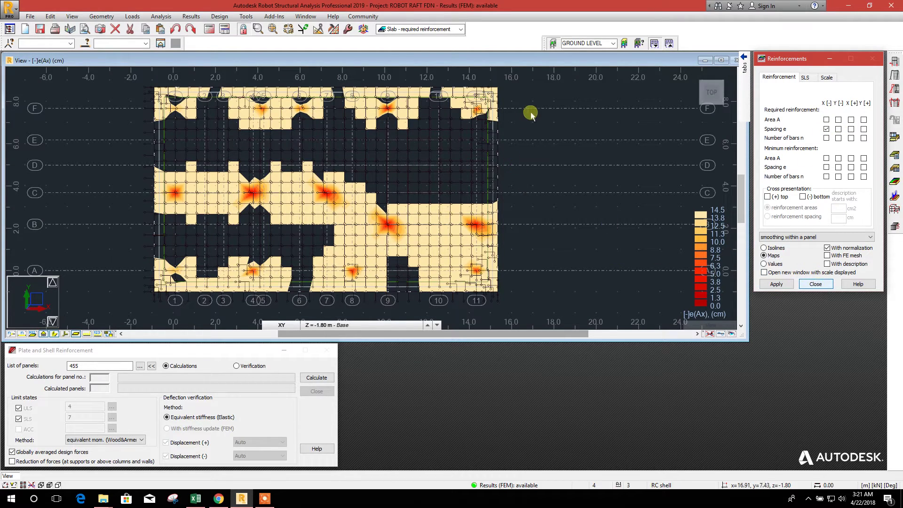
{"action": "middle_click_drag", "start_coordinate": [527, 117], "coordinate": [524, 125]}
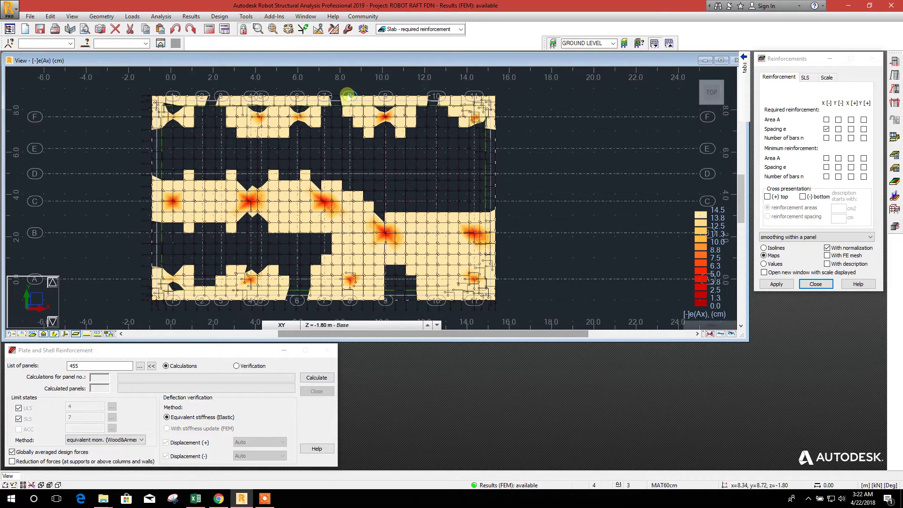
{"action": "left_click", "coordinate": [408, 30]}
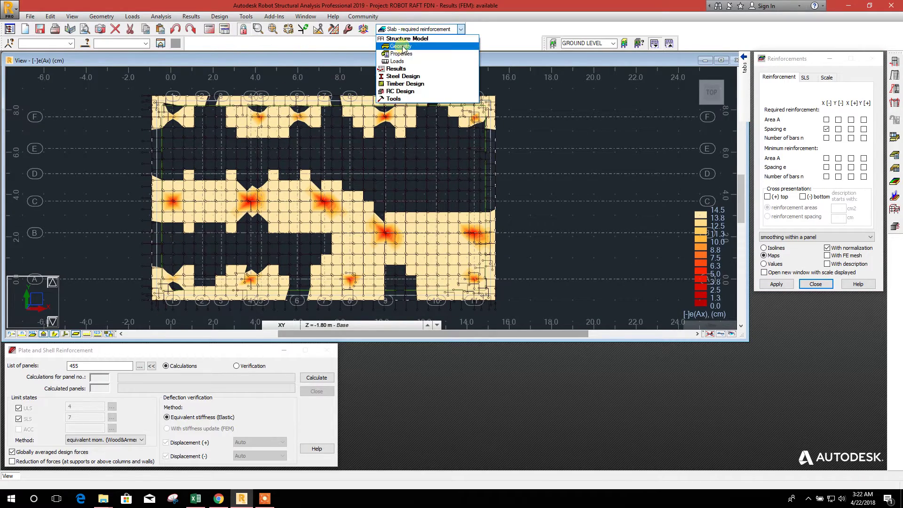
Select panel 455 in the Geometry layout and send it to Provided Reinforcement of RC Elements
{"action": "left_click", "coordinate": [401, 46]}
{"action": "middle_click_drag", "start_coordinate": [387, 120], "coordinate": [408, 112]}
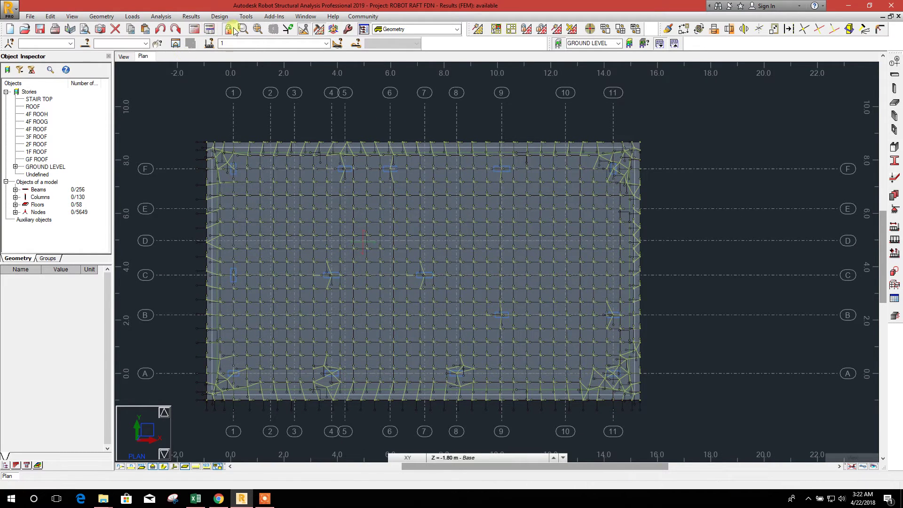
{"action": "left_click", "coordinate": [292, 149]}
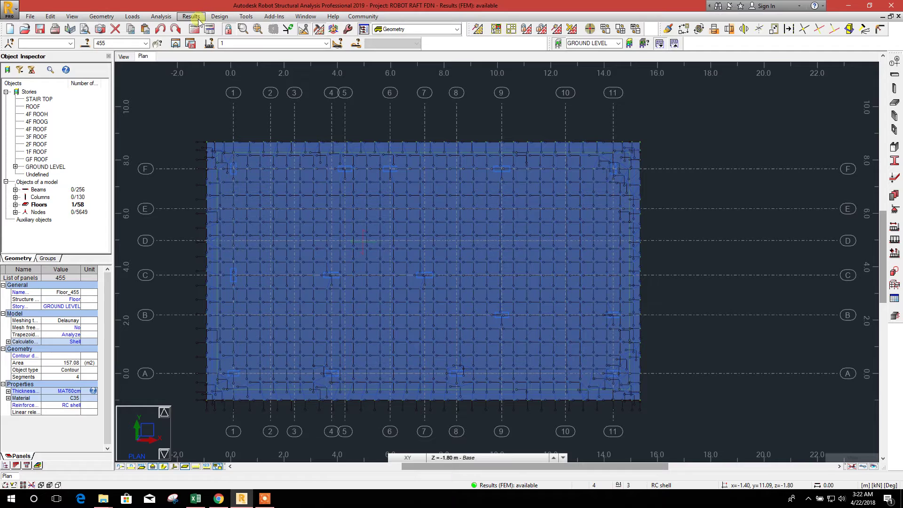
{"action": "left_click", "coordinate": [219, 16]}
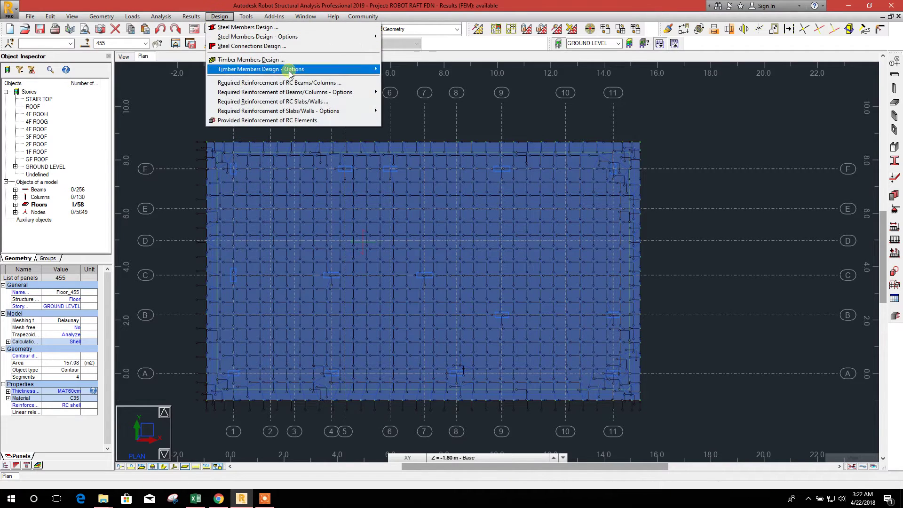
{"action": "left_click", "coordinate": [244, 121]}
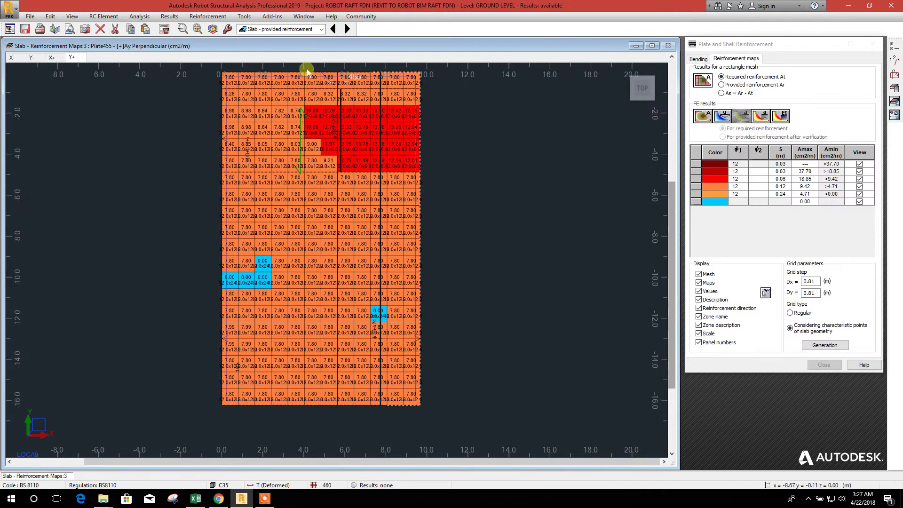
{"action": "left_click", "coordinate": [310, 34]}
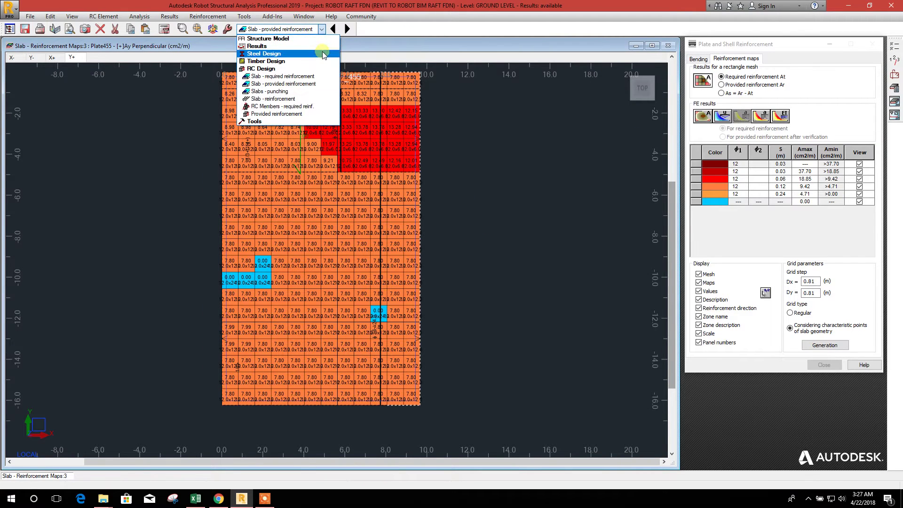
Switch to the slab reinforcement layout and fit the whole slab in the view
{"action": "left_click", "coordinate": [285, 99]}
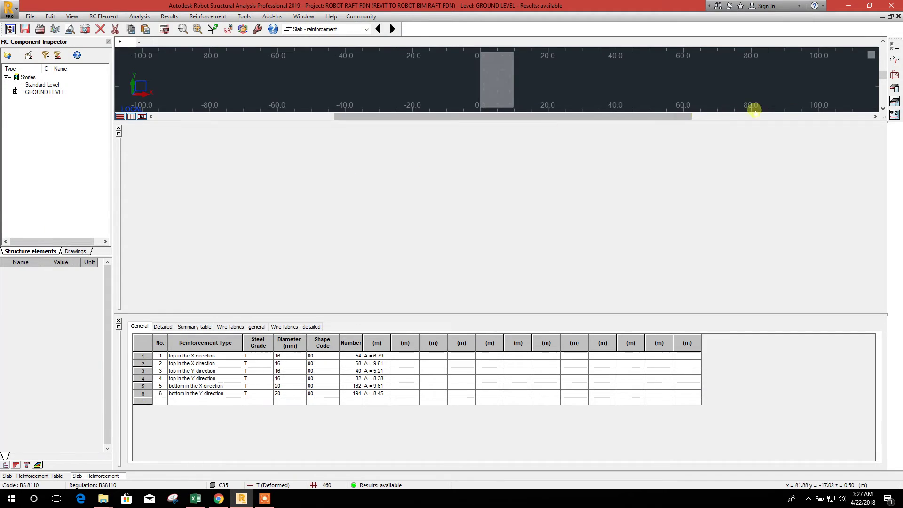
{"action": "left_click", "coordinate": [119, 128]}
{"action": "scroll", "coordinate": [498, 193], "scroll_direction": "up", "scroll_amount": 5}
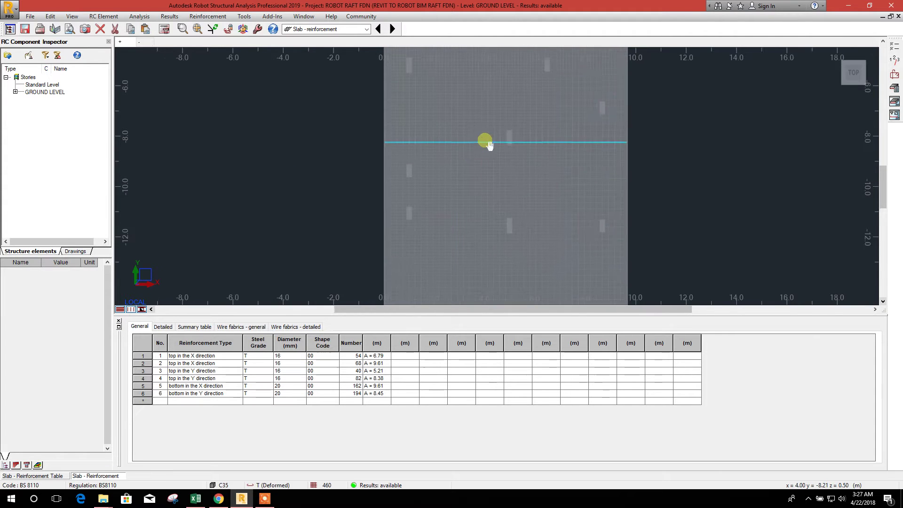
{"action": "middle_click_drag", "start_coordinate": [489, 146], "coordinate": [456, 140]}
{"action": "scroll", "coordinate": [430, 182], "scroll_direction": "up", "scroll_amount": 3}
{"action": "scroll", "coordinate": [425, 151], "scroll_direction": "down", "scroll_amount": 6}
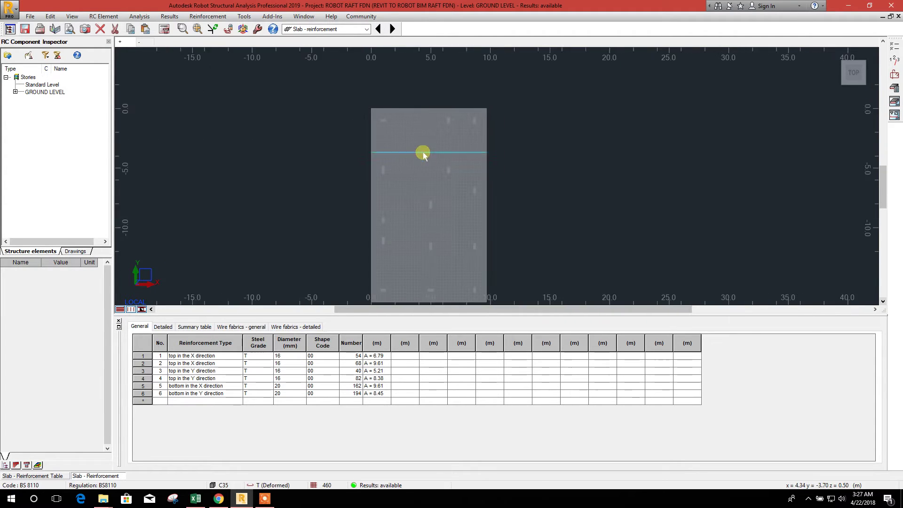
{"action": "scroll", "coordinate": [422, 152], "scroll_direction": "down", "scroll_amount": 2}
{"action": "scroll", "coordinate": [513, 179], "scroll_direction": "up", "scroll_amount": 2}
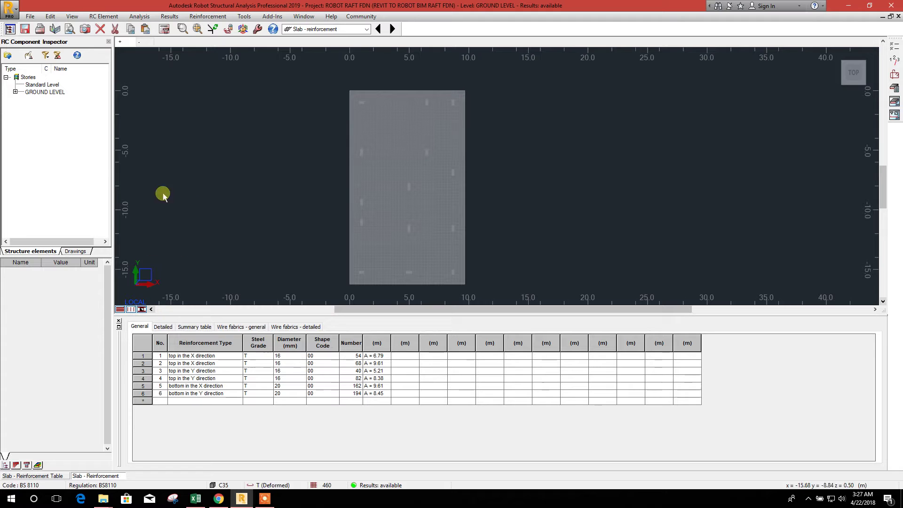
Orbit the second slab view into a tilted 3D view showing the columns
{"action": "left_click", "coordinate": [142, 44]}
{"action": "left_click_drag", "start_coordinate": [464, 158], "coordinate": [419, 213]}
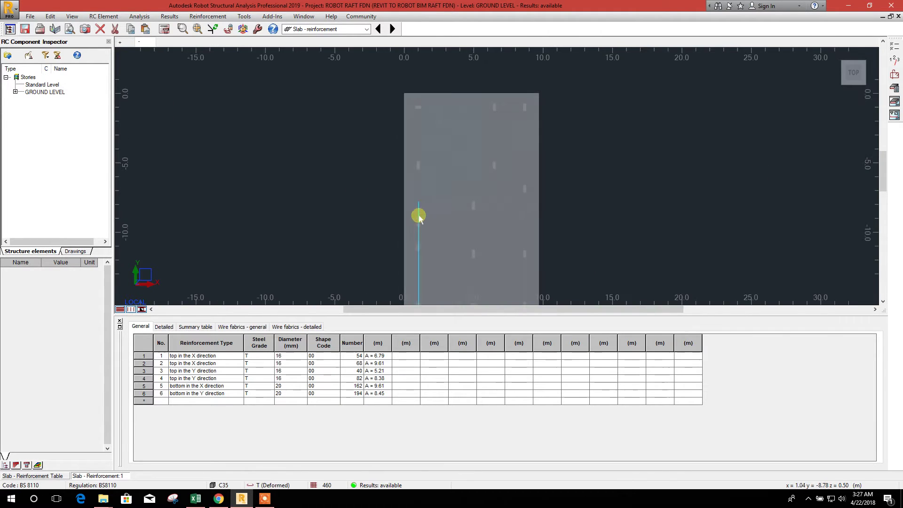
{"action": "middle_click_drag", "start_coordinate": [566, 196], "coordinate": [543, 214], "text": "shift"}
{"action": "scroll", "coordinate": [517, 207], "scroll_direction": "up", "scroll_amount": 10}
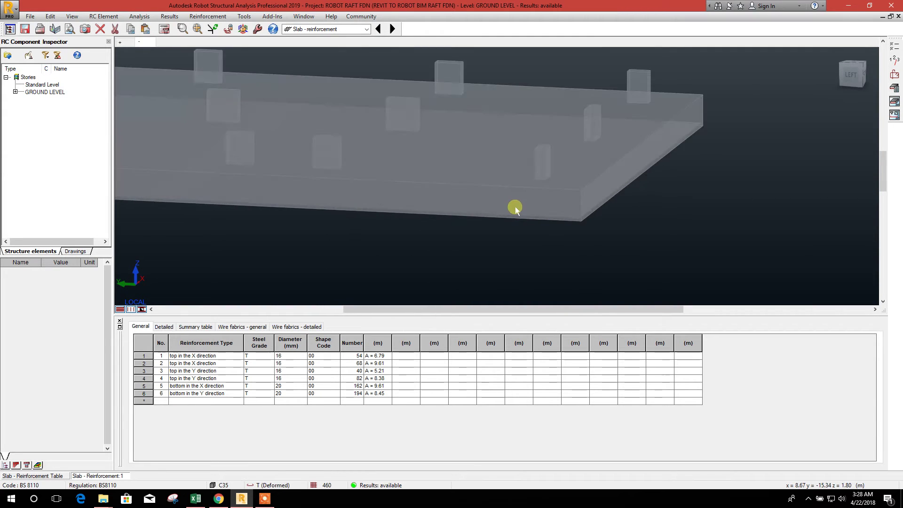
{"action": "middle_click_drag", "start_coordinate": [594, 238], "coordinate": [518, 224], "text": "shift"}
{"action": "left_click", "coordinate": [120, 309]}
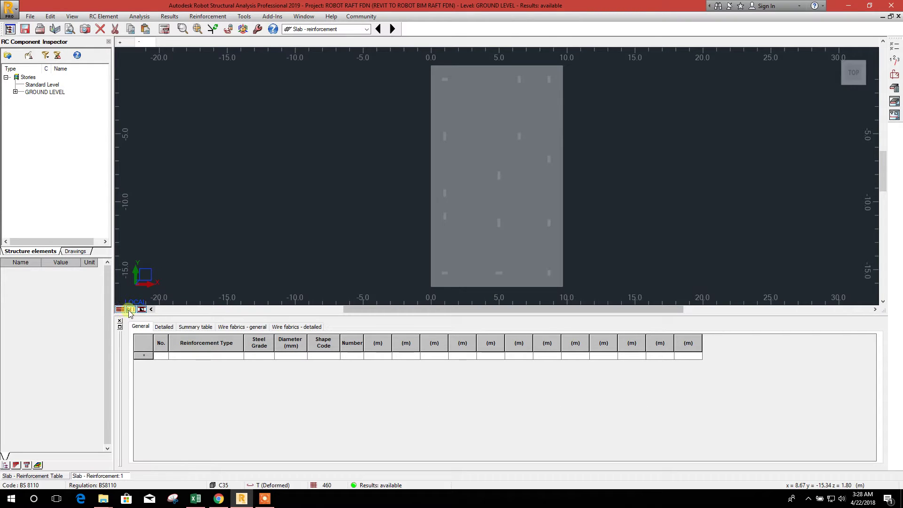
{"action": "left_click", "coordinate": [135, 309]}
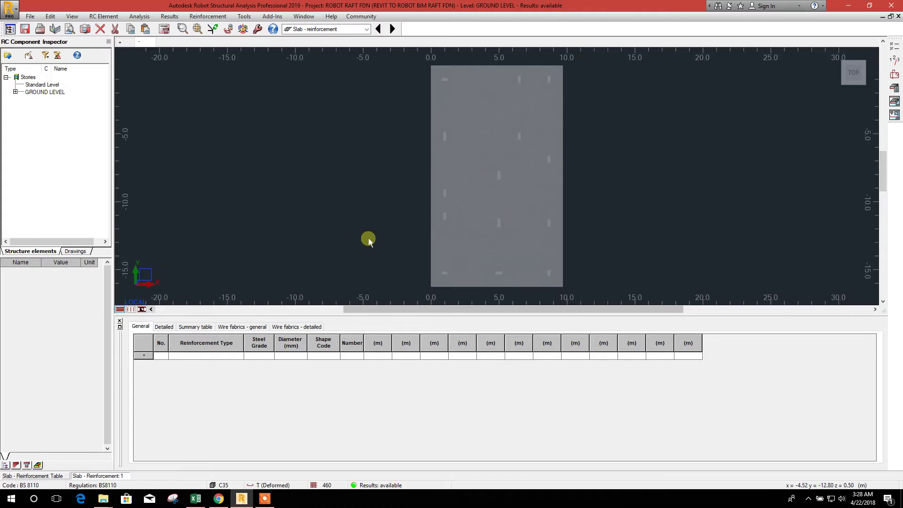
{"action": "middle_click_drag", "start_coordinate": [368, 240], "coordinate": [404, 162], "text": "shift"}
{"action": "scroll", "coordinate": [473, 182], "scroll_direction": "up", "scroll_amount": 6}
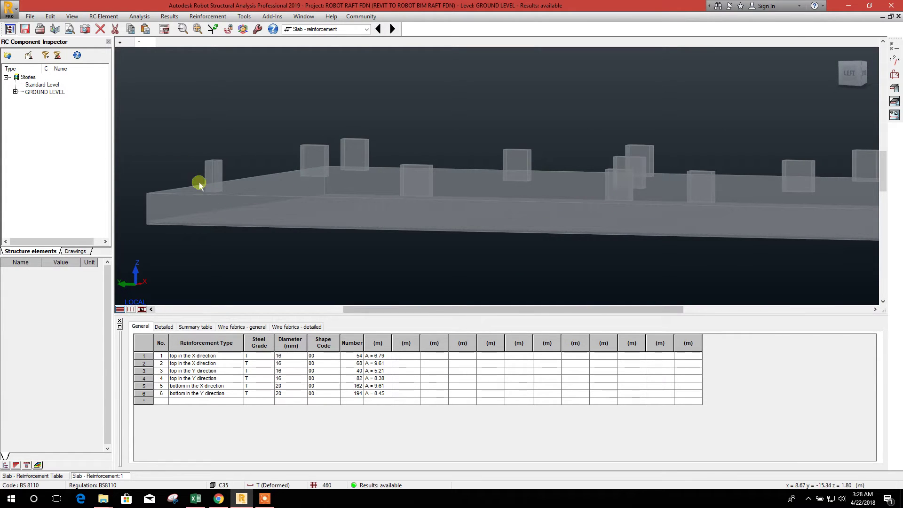
Return the slab view to the top plan and shift the 3D view left
{"action": "left_click", "coordinate": [123, 41]}
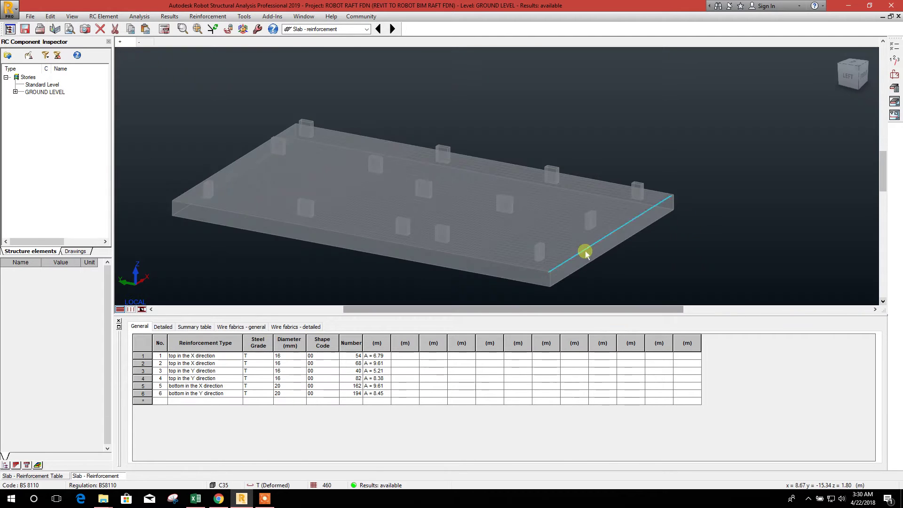
{"action": "scroll", "coordinate": [585, 251], "scroll_direction": "up", "scroll_amount": 2}
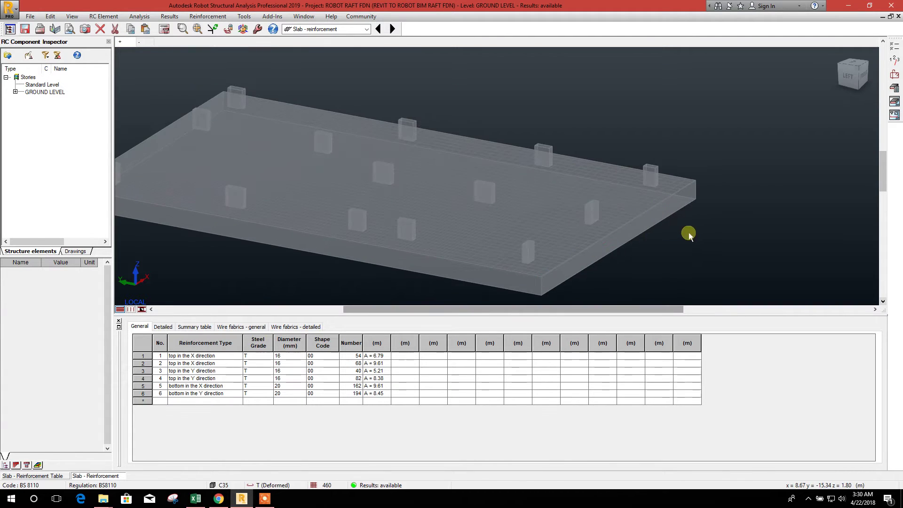
{"action": "scroll", "coordinate": [689, 232], "scroll_direction": "down", "scroll_amount": 3}
{"action": "middle_click_drag", "start_coordinate": [749, 240], "coordinate": [717, 243]}
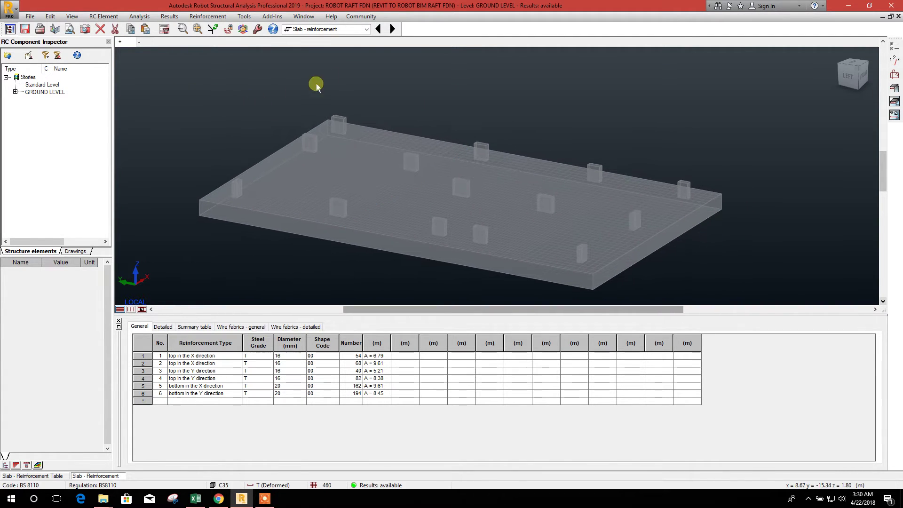
{"action": "left_click", "coordinate": [362, 30]}
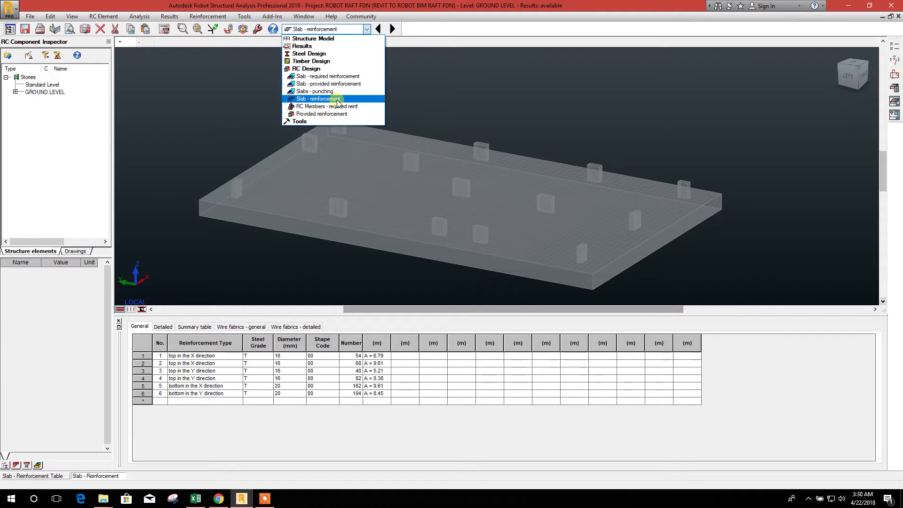
Switch to the Slabs – punching layout and scroll down the punching results table
{"action": "left_click", "coordinate": [323, 92]}
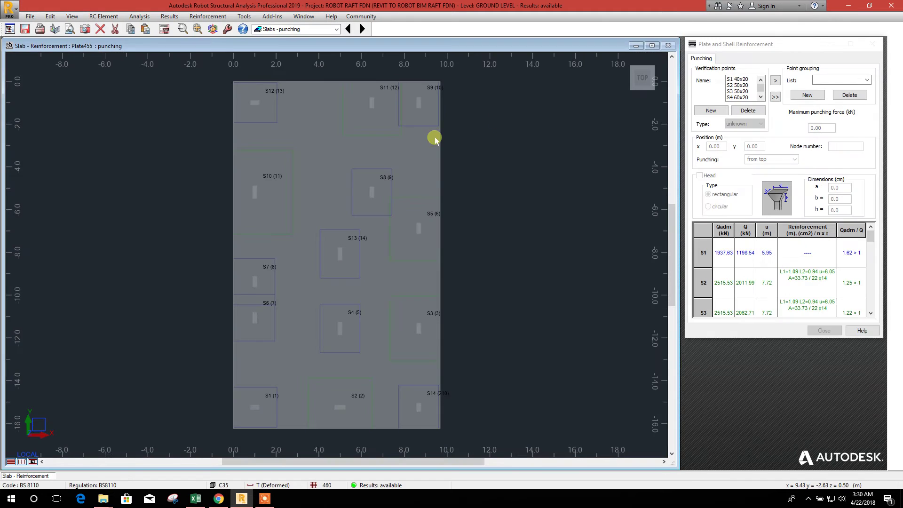
{"action": "scroll", "coordinate": [273, 88], "scroll_direction": "down", "scroll_amount": 2}
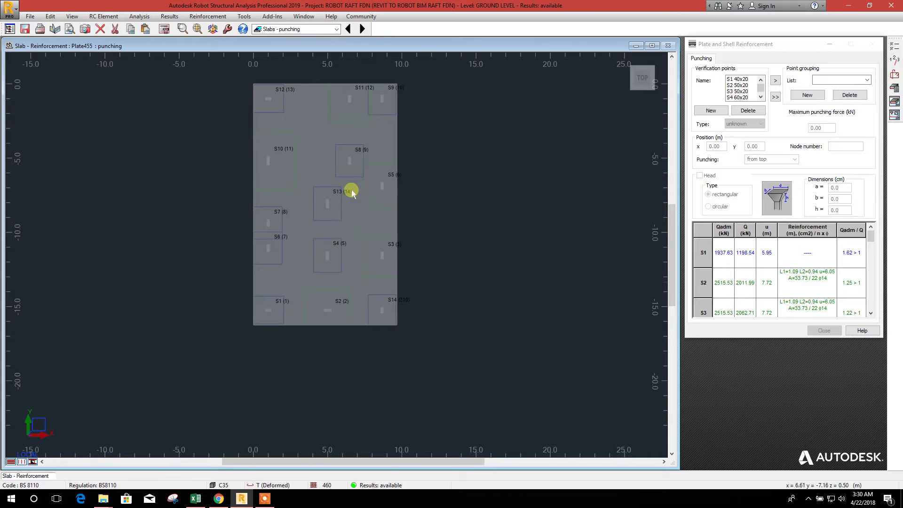
{"action": "scroll", "coordinate": [360, 288], "scroll_direction": "up", "scroll_amount": 2}
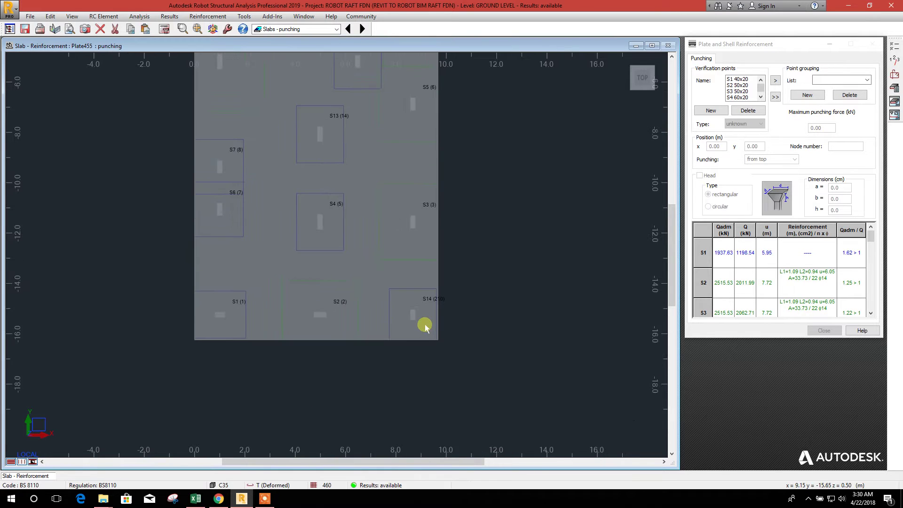
{"action": "left_click", "coordinate": [871, 313]}
{"action": "left_click", "coordinate": [871, 313]}
{"action": "left_click", "coordinate": [871, 313]}
{"action": "left_click", "coordinate": [871, 313]}
{"action": "left_click", "coordinate": [871, 313]}
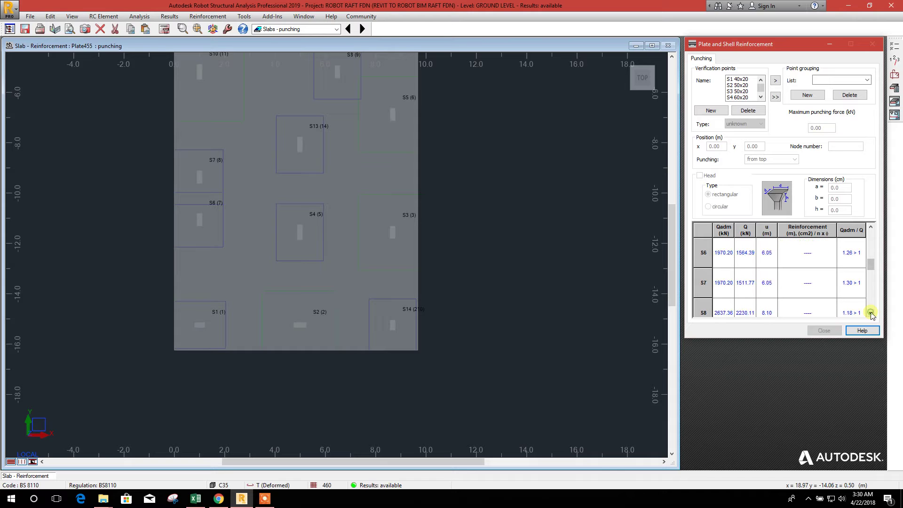
Scroll through the remaining punching checks for points S1–S14
{"action": "left_click", "coordinate": [871, 227]}
{"action": "left_click", "coordinate": [871, 228]}
{"action": "left_click", "coordinate": [871, 227]}
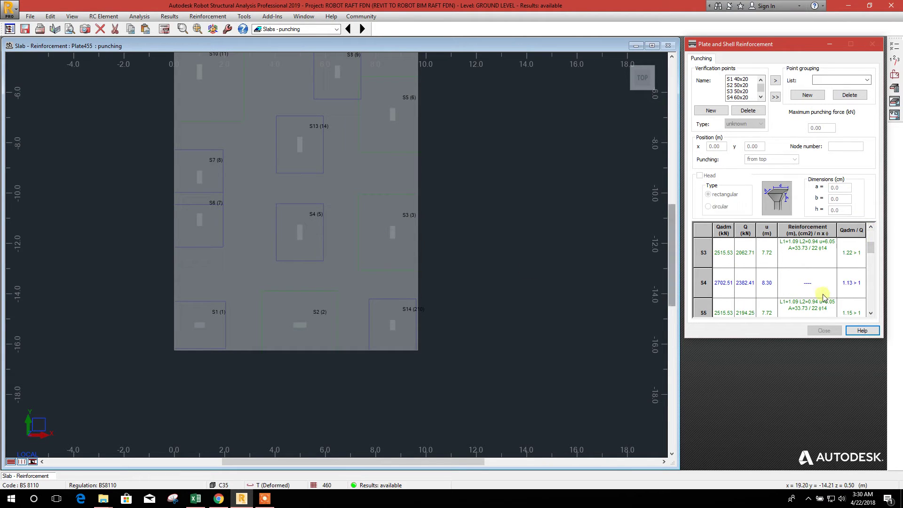
{"action": "left_click", "coordinate": [869, 261]}
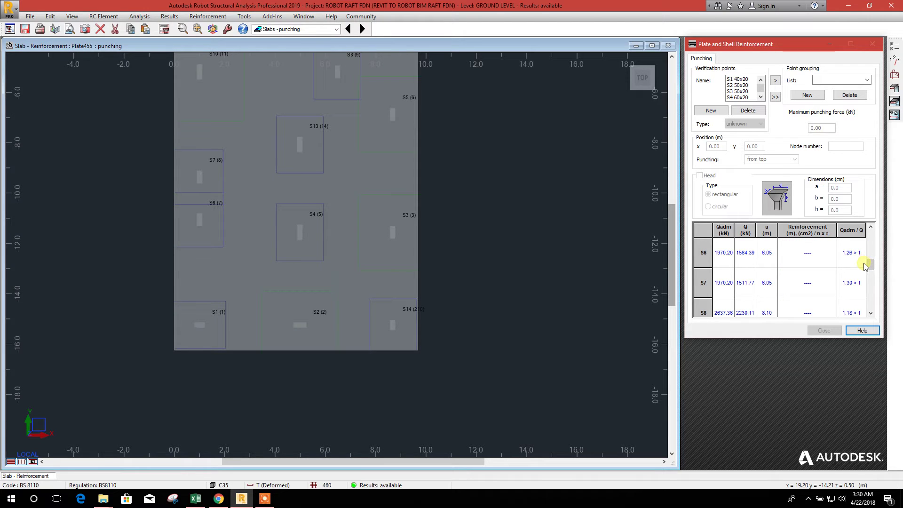
{"action": "left_click_drag", "start_coordinate": [870, 270], "coordinate": [873, 236]}
{"action": "left_click", "coordinate": [827, 266]}
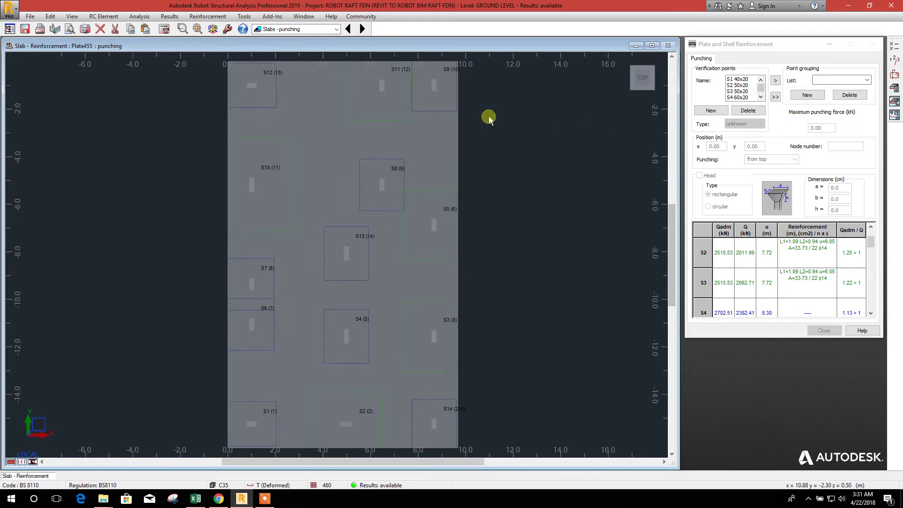
{"action": "left_click", "coordinate": [323, 30]}
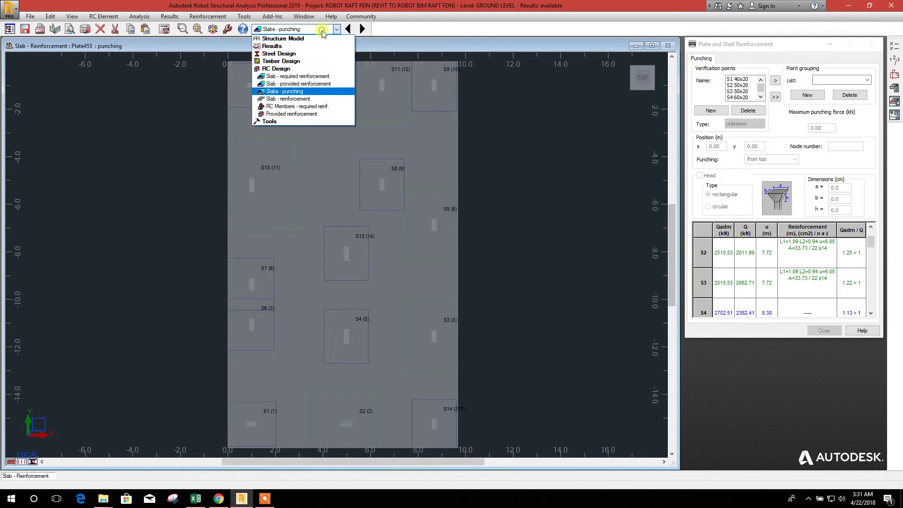
Reopen panel 455 in Design > Provided Reinforcement of RC Elements from the Geometry layout
{"action": "left_click", "coordinate": [301, 114]}
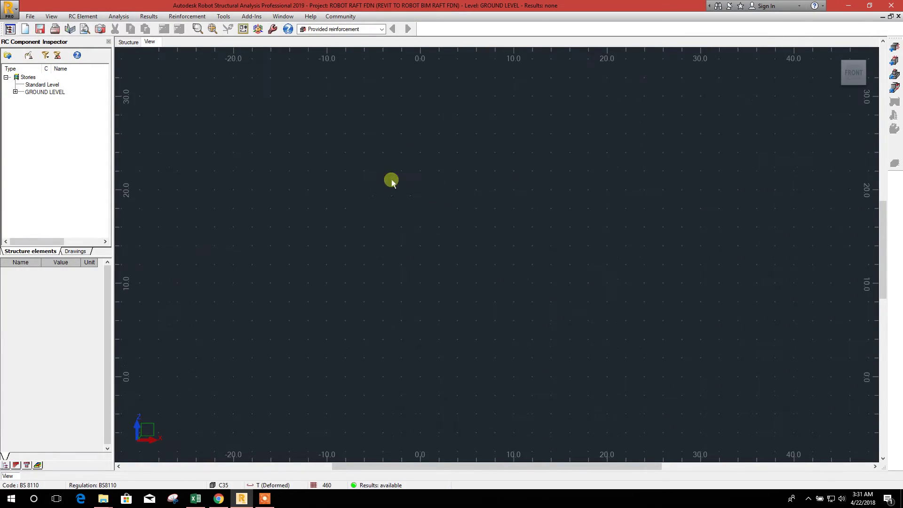
{"action": "left_click", "coordinate": [354, 29]}
{"action": "left_click", "coordinate": [320, 36]}
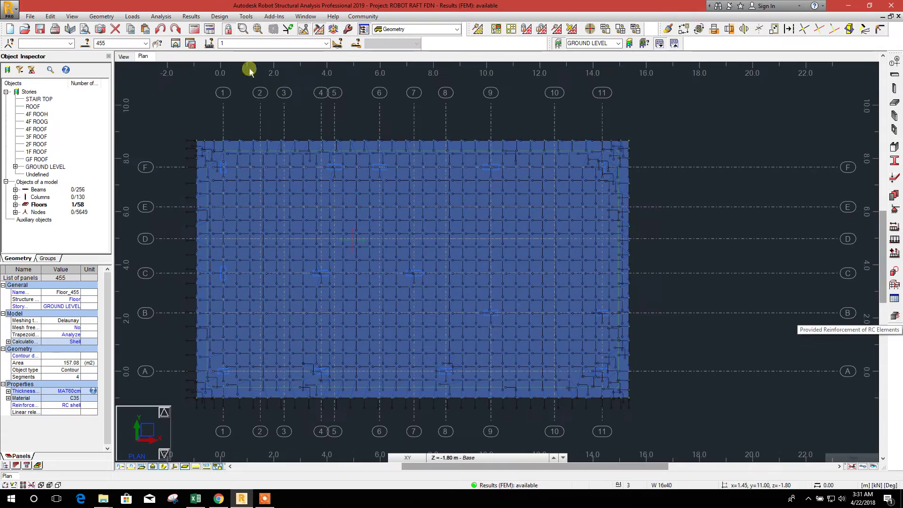
{"action": "left_click", "coordinate": [219, 16]}
{"action": "left_click", "coordinate": [302, 115]}
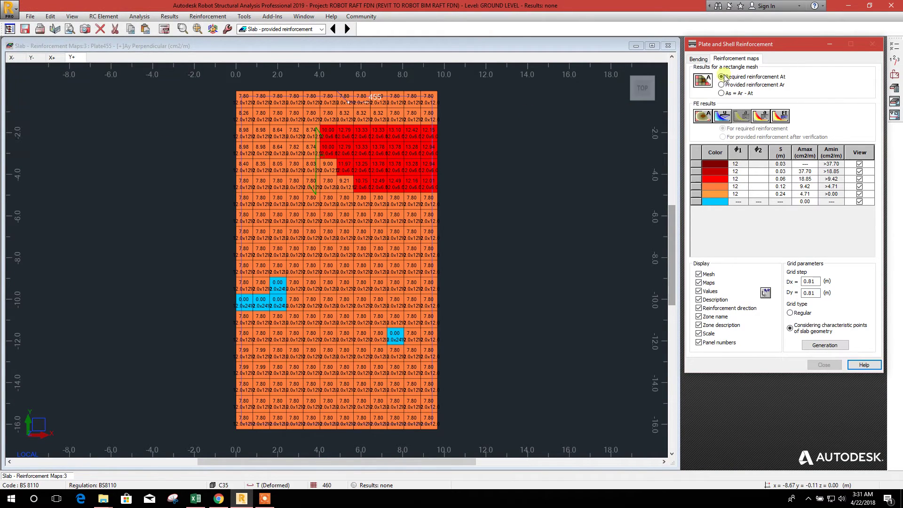
Accept the USER BS 8110 calculation options after reviewing concrete, bars, wire fabrics and punching
{"action": "left_click", "coordinate": [894, 47]}
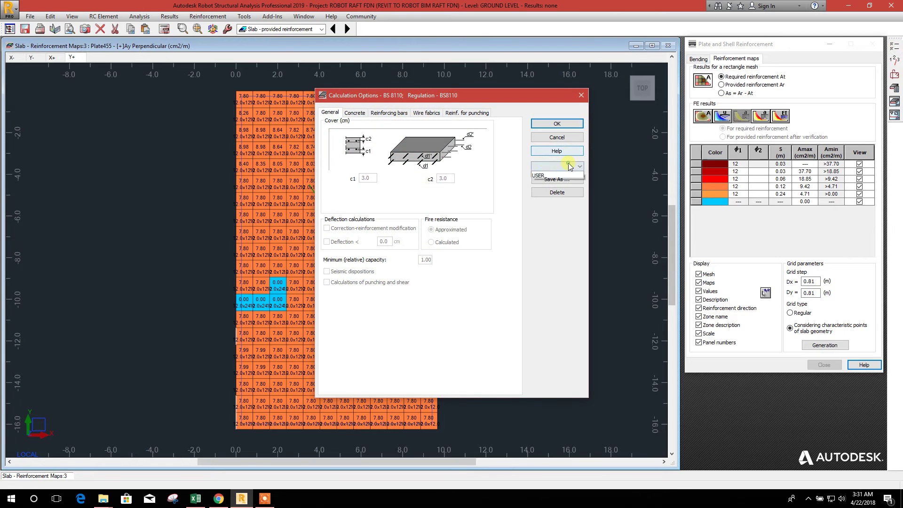
{"action": "left_click", "coordinate": [565, 173]}
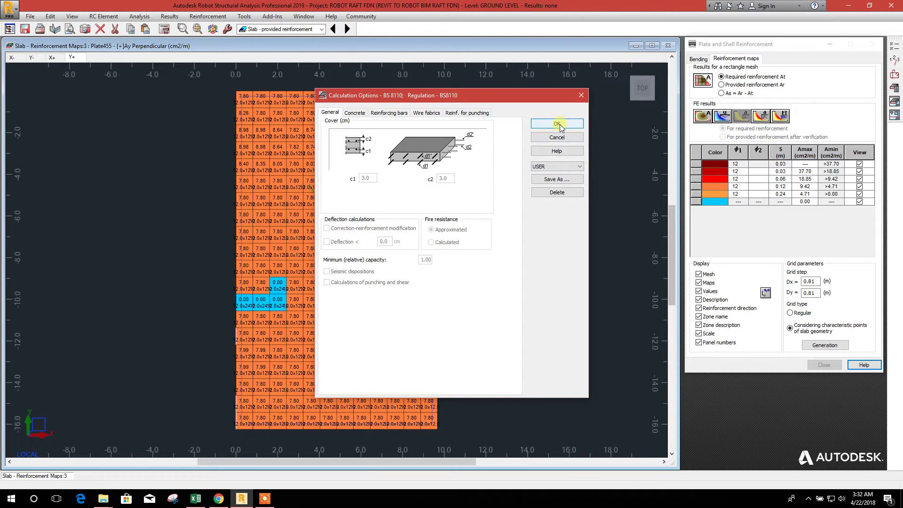
{"action": "left_click", "coordinate": [357, 113]}
{"action": "left_click", "coordinate": [385, 114]}
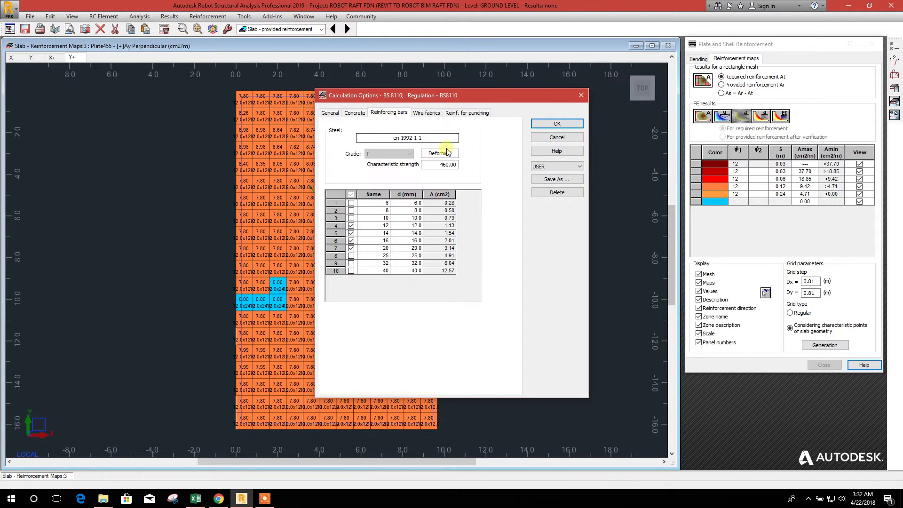
{"action": "left_click", "coordinate": [428, 114]}
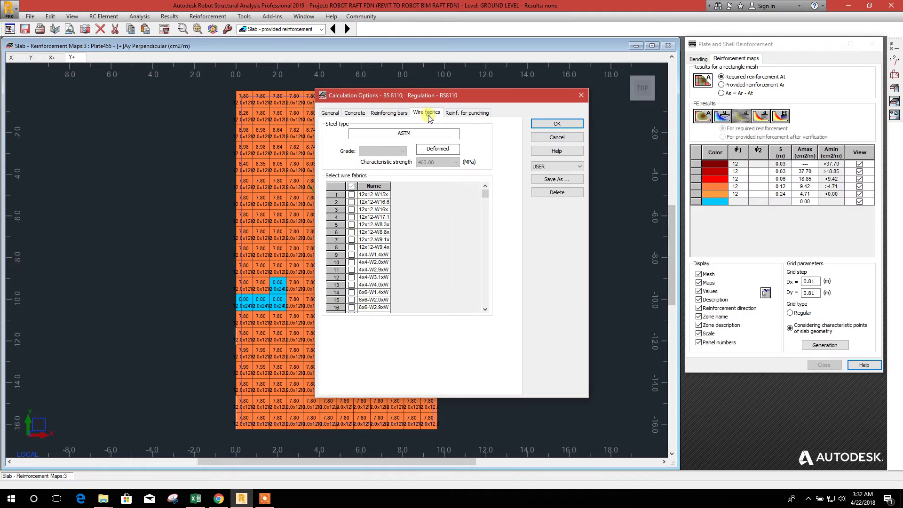
{"action": "left_click", "coordinate": [462, 116]}
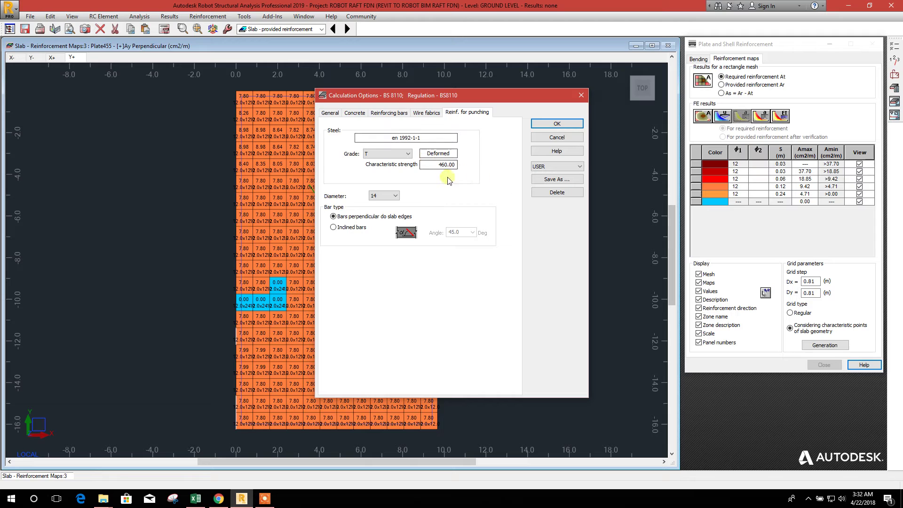
{"action": "left_click", "coordinate": [557, 123]}
{"action": "left_click", "coordinate": [887, 78]}
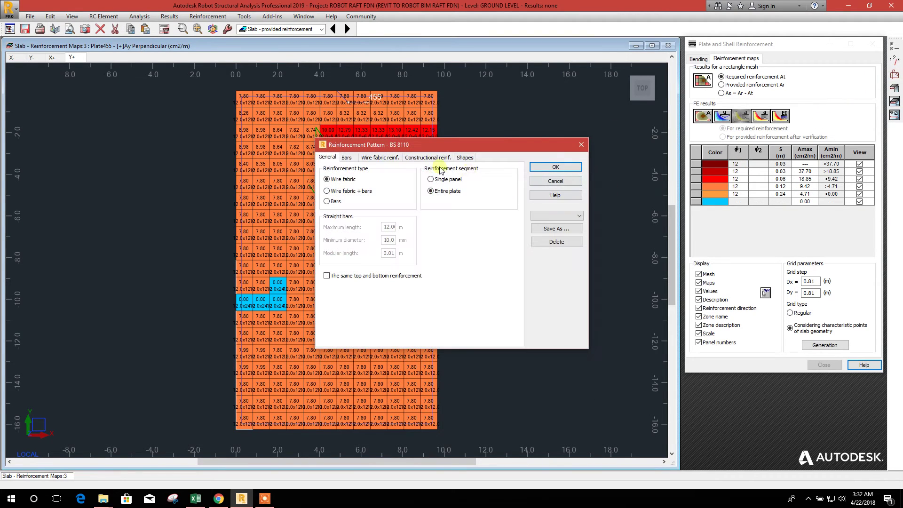
Choose plain bars in the reinforcement pattern and review the bar length, diameter and spacing settings
{"action": "left_click_drag", "start_coordinate": [427, 146], "coordinate": [557, 113]}
{"action": "left_click", "coordinate": [460, 169]}
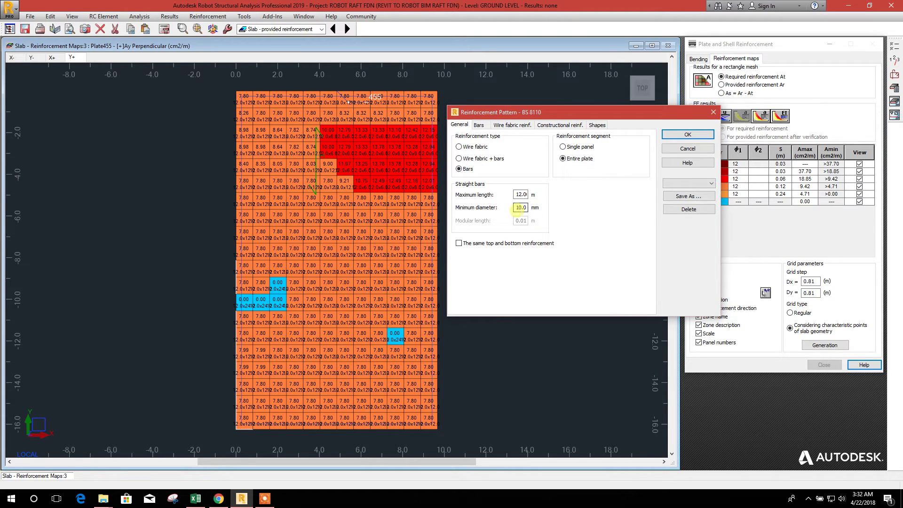
{"action": "double_click", "coordinate": [518, 194]}
{"action": "double_click", "coordinate": [521, 208]}
{"action": "left_click", "coordinate": [480, 126]}
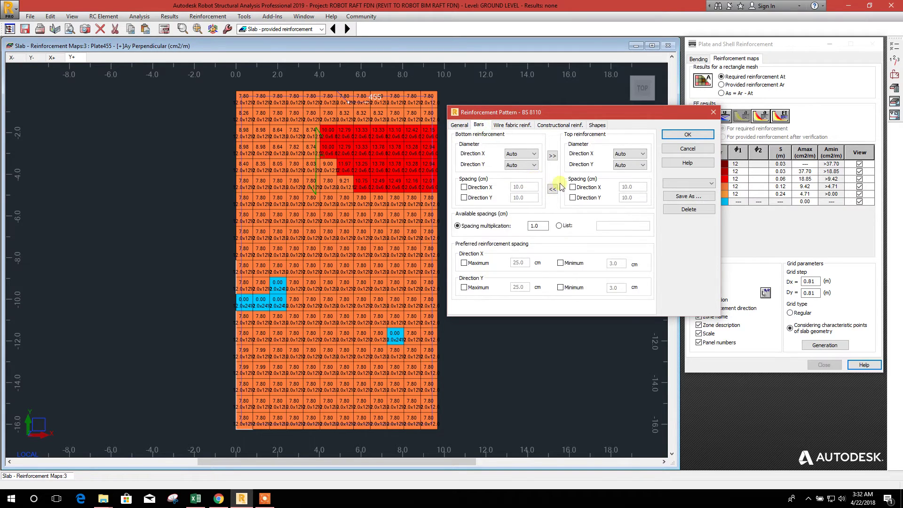
{"action": "left_click", "coordinate": [460, 125]}
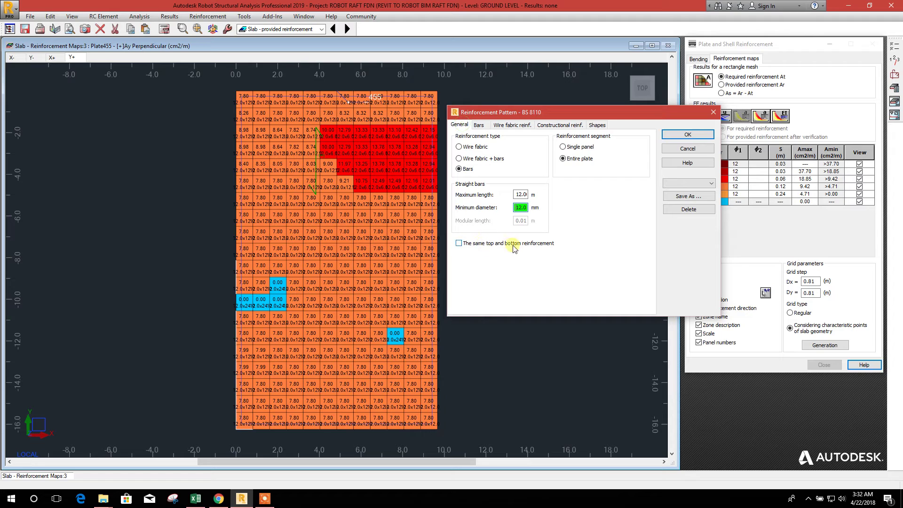
{"action": "left_click", "coordinate": [479, 125]}
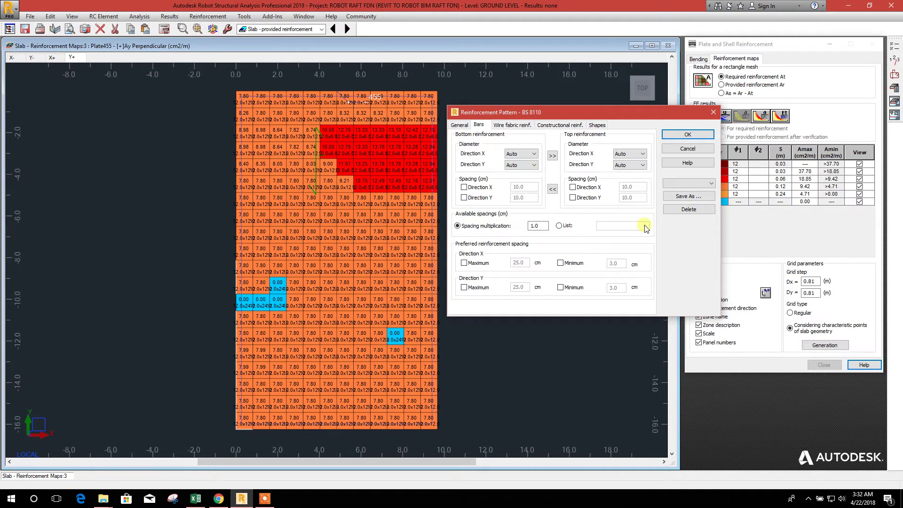
{"action": "left_click", "coordinate": [459, 125]}
Review the wire fabric settings, keeping the 1/3 horizontal division, and the constructional reinforcement options
{"action": "left_click", "coordinate": [512, 125]}
{"action": "left_click", "coordinate": [479, 125]}
{"action": "left_click", "coordinate": [514, 124]}
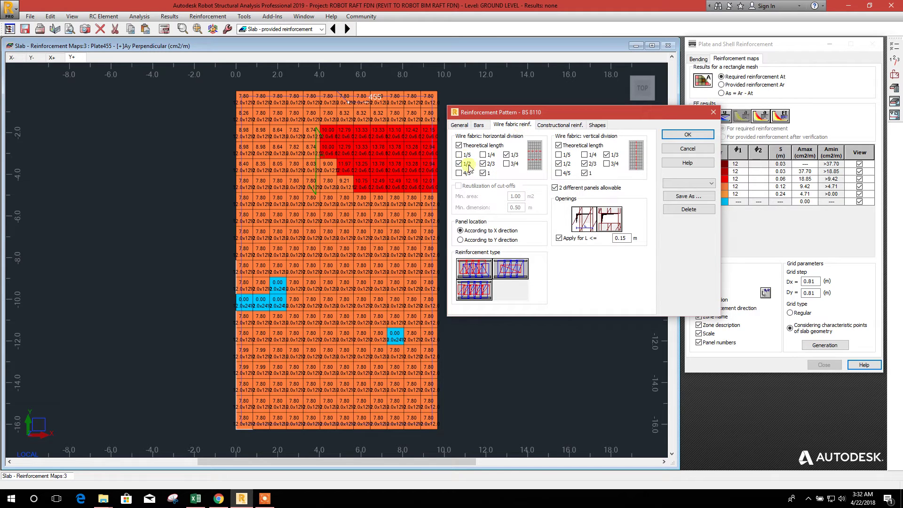
{"action": "left_click", "coordinate": [507, 155]}
{"action": "left_click", "coordinate": [507, 154]}
{"action": "left_click", "coordinate": [459, 125]}
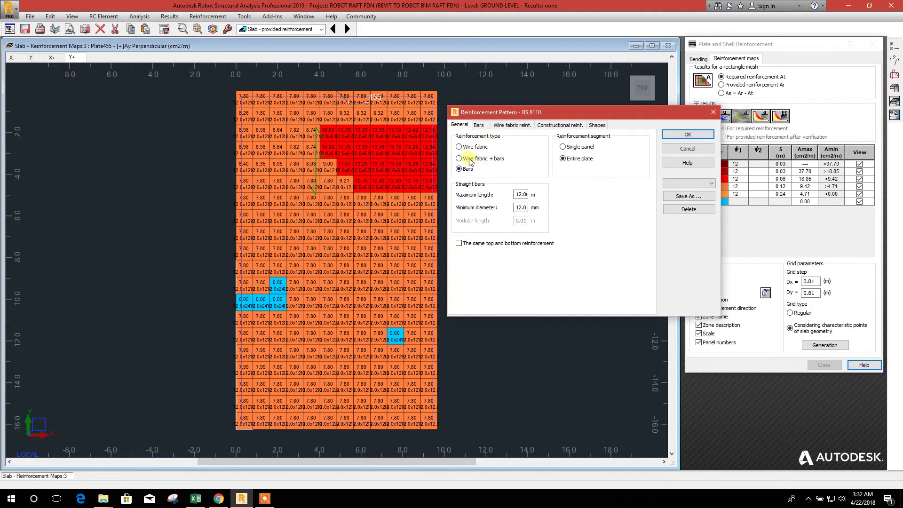
{"action": "left_click", "coordinate": [512, 125]}
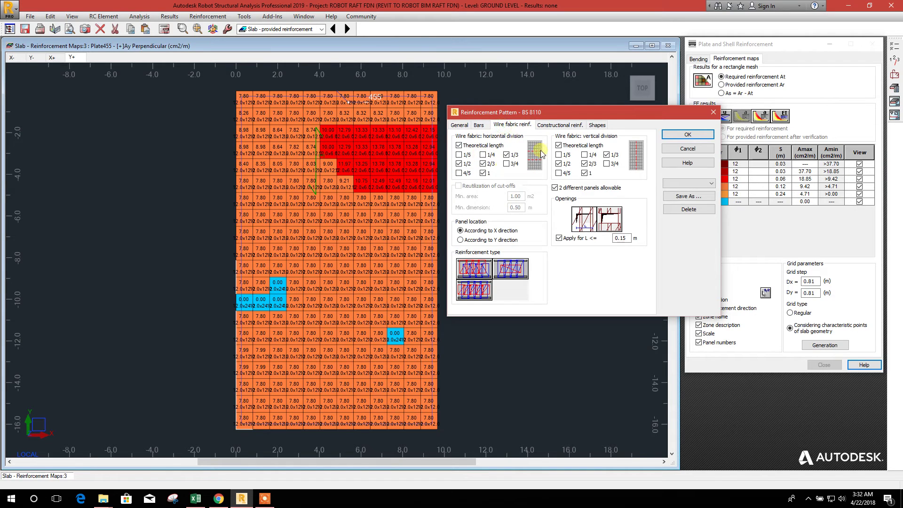
{"action": "left_click", "coordinate": [565, 126]}
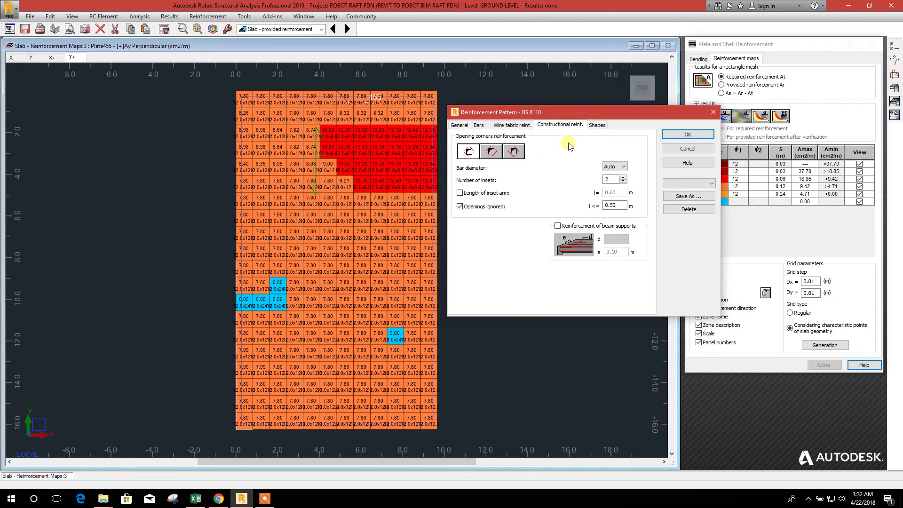
Set main bar hooks to -90° with L >= 40*d, save the pattern as USER2 and apply it
{"action": "left_click", "coordinate": [597, 126]}
{"action": "left_click", "coordinate": [520, 140]}
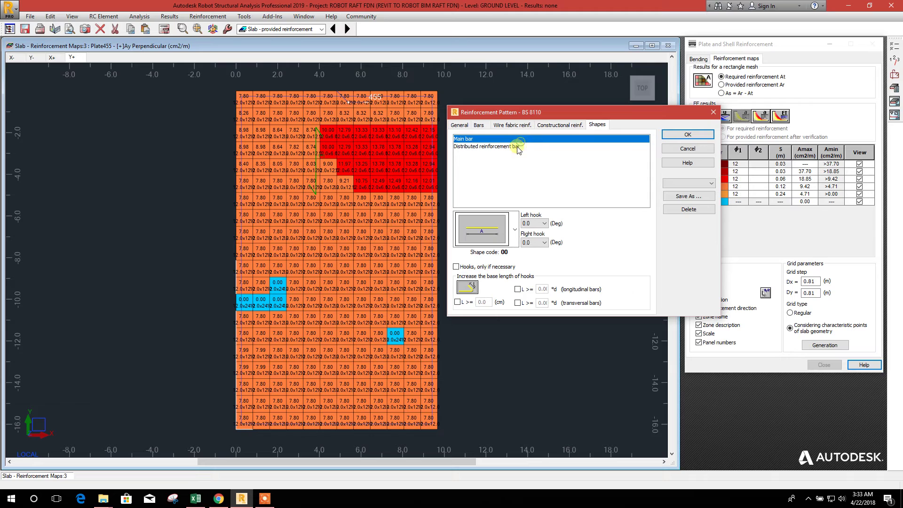
{"action": "left_click", "coordinate": [689, 195]}
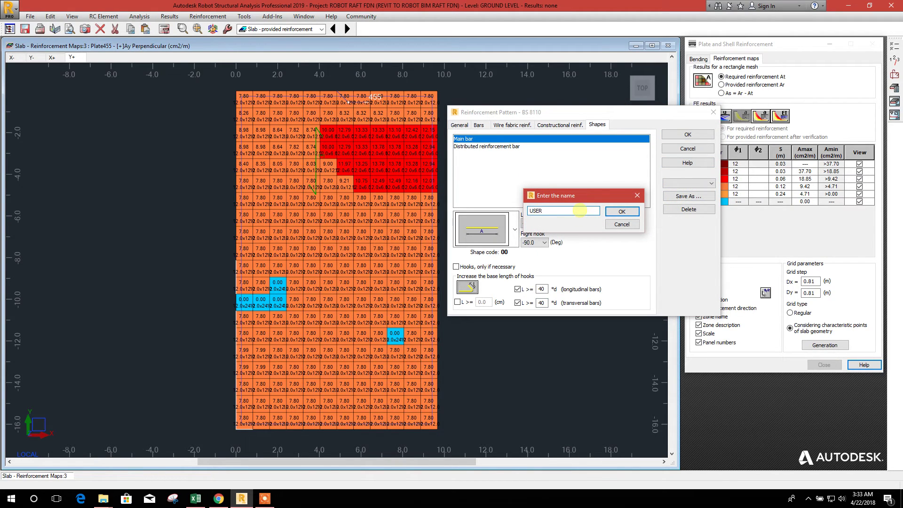
{"action": "left_click", "coordinate": [611, 213]}
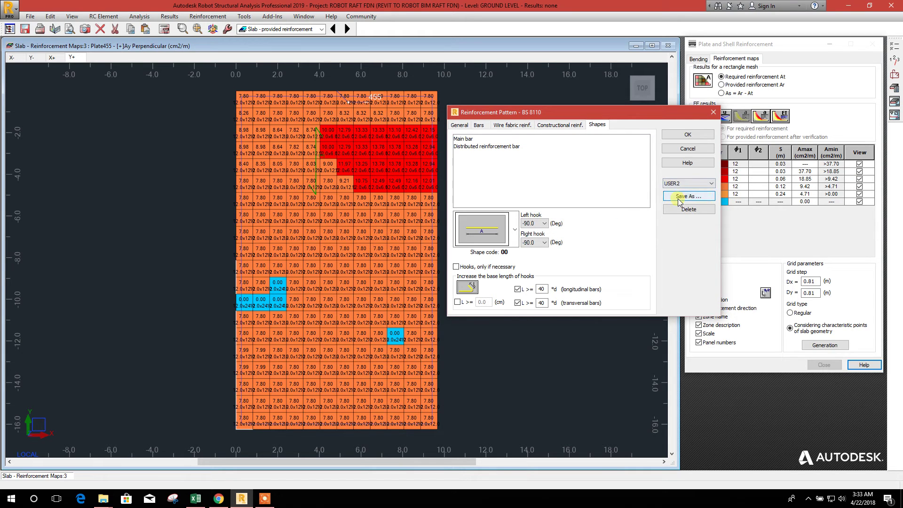
{"action": "left_click", "coordinate": [680, 136]}
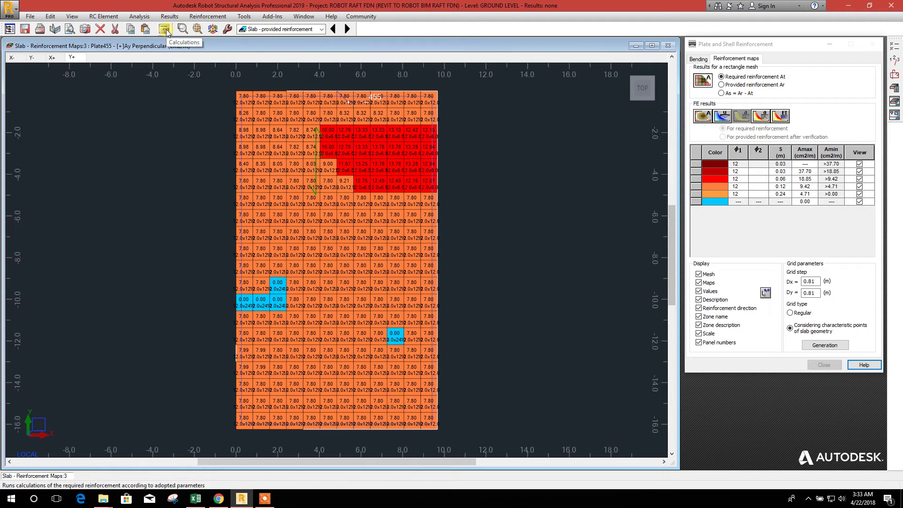
Calculate provided reinforcement for Plate455 and dismiss the calculation error report
{"action": "left_click", "coordinate": [197, 29]}
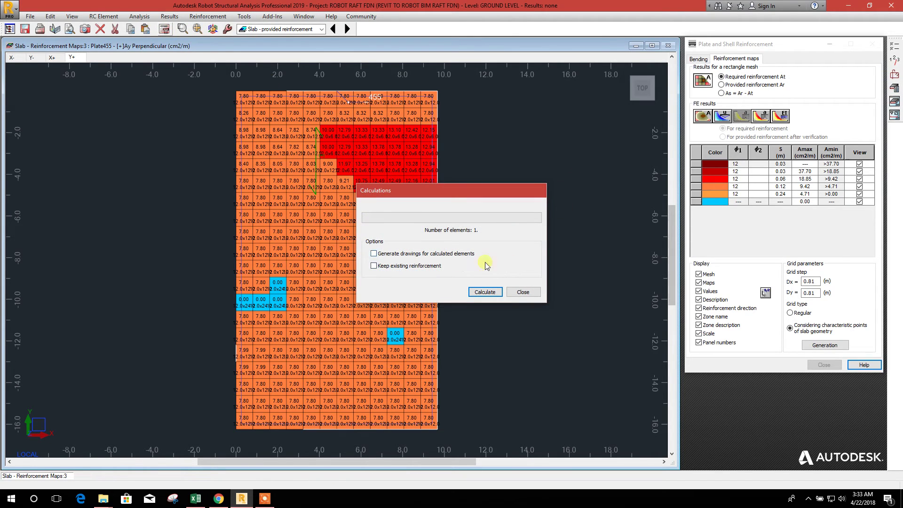
{"action": "left_click", "coordinate": [485, 293]}
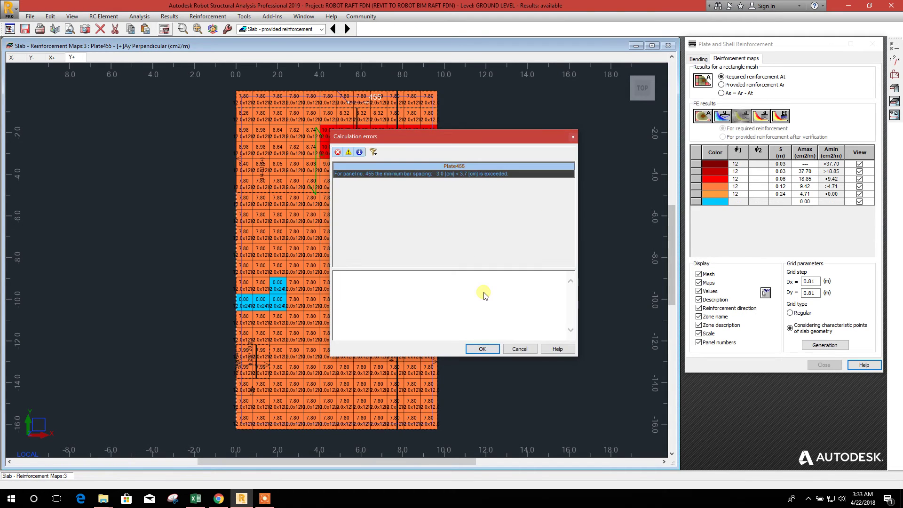
{"action": "left_click", "coordinate": [494, 349]}
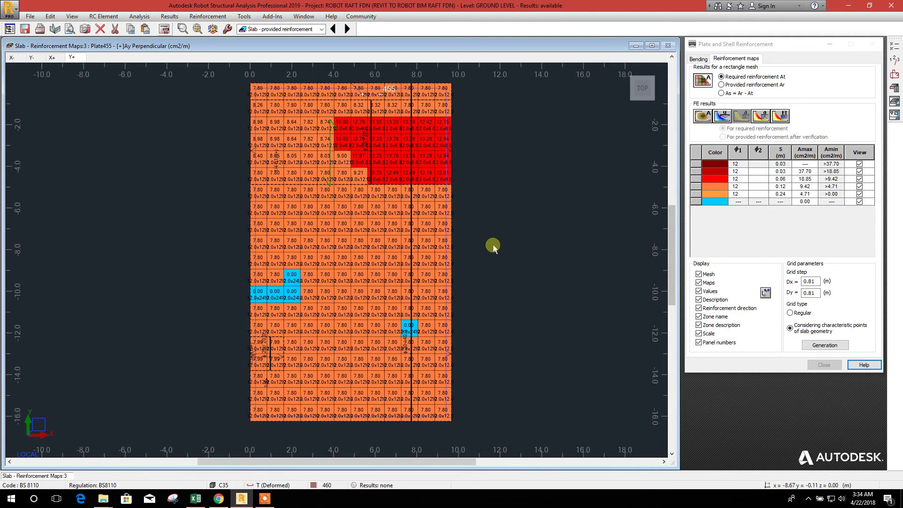
Rerun the calculation with Generate drawings for calculated elements enabled
{"action": "middle_click_drag", "start_coordinate": [520, 271], "coordinate": [484, 270]}
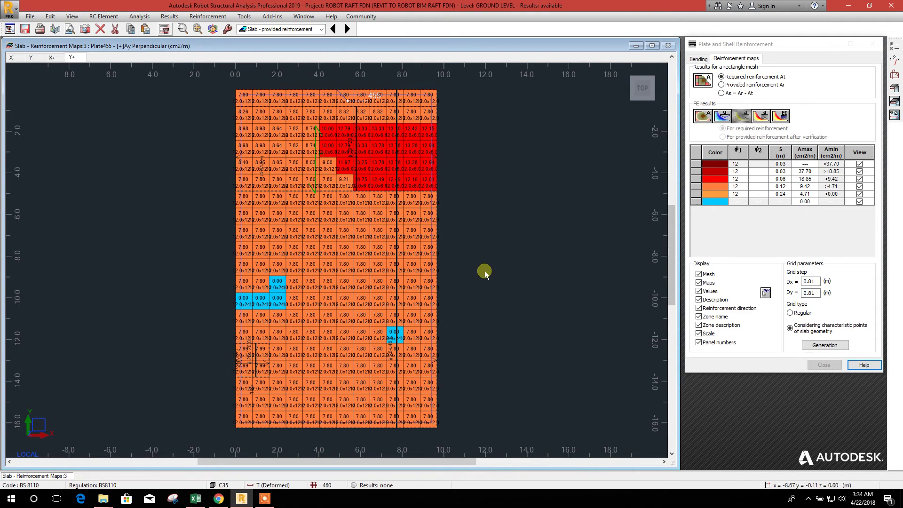
{"action": "middle_click_drag", "start_coordinate": [485, 270], "coordinate": [484, 263]}
{"action": "left_click", "coordinate": [164, 29]}
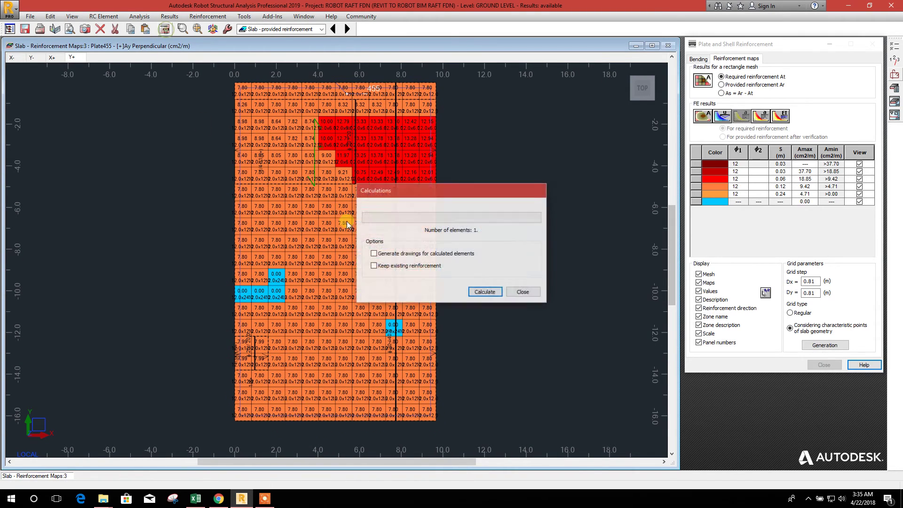
{"action": "left_click", "coordinate": [470, 295]}
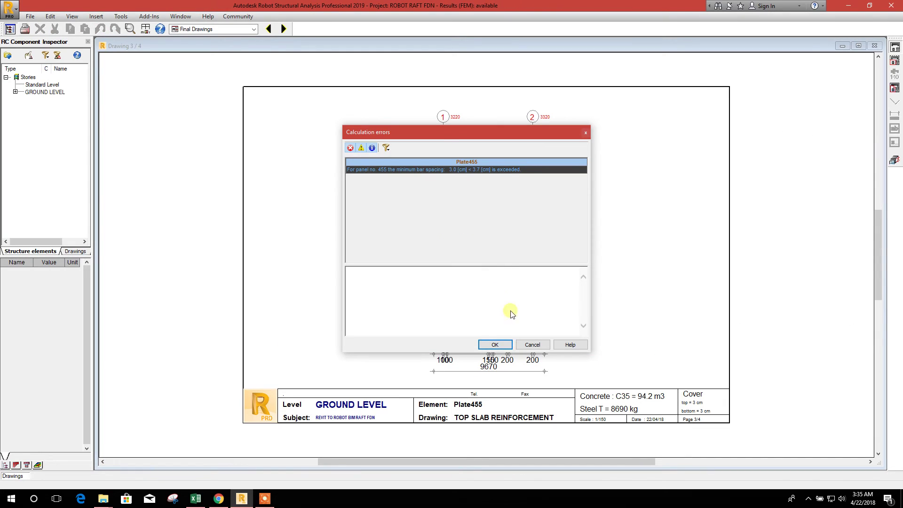
Close the error report and review the slab formwork and bottom reinforcement drawings
{"action": "left_click", "coordinate": [495, 345]}
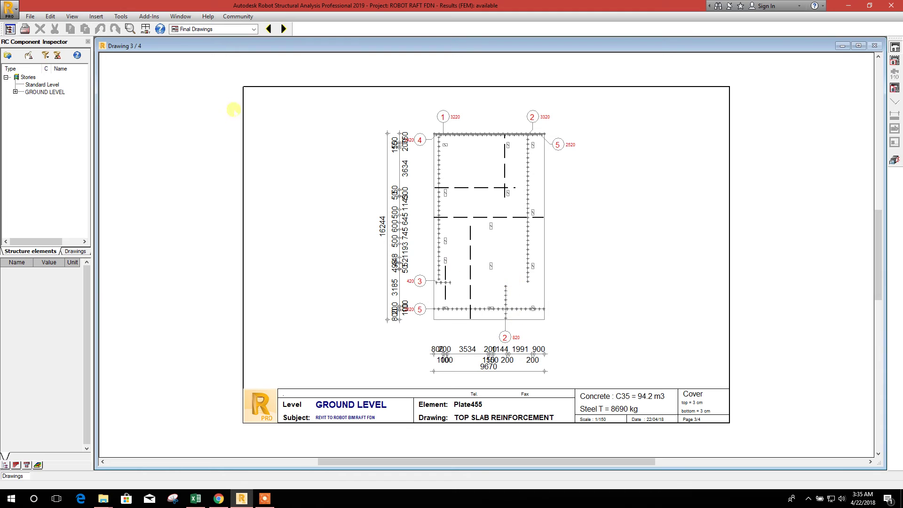
{"action": "scroll", "coordinate": [461, 370], "scroll_direction": "up", "scroll_amount": 1}
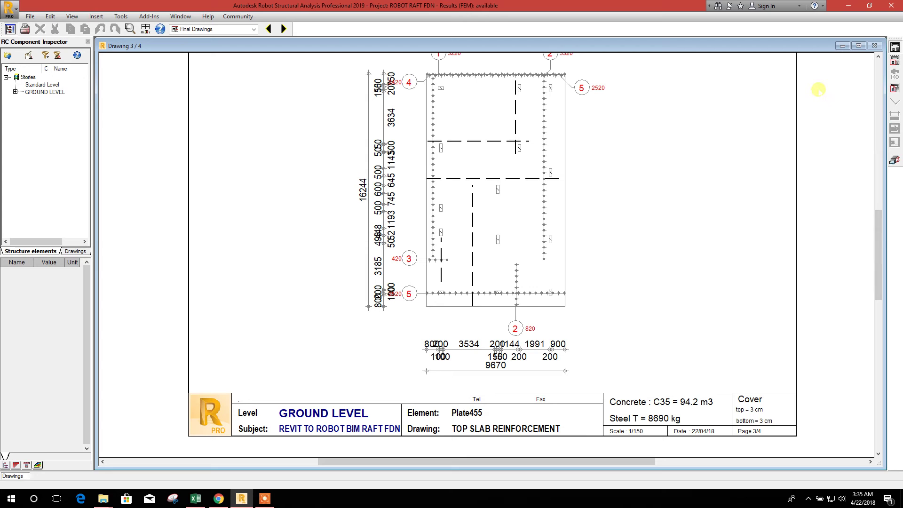
{"action": "left_click", "coordinate": [269, 29]}
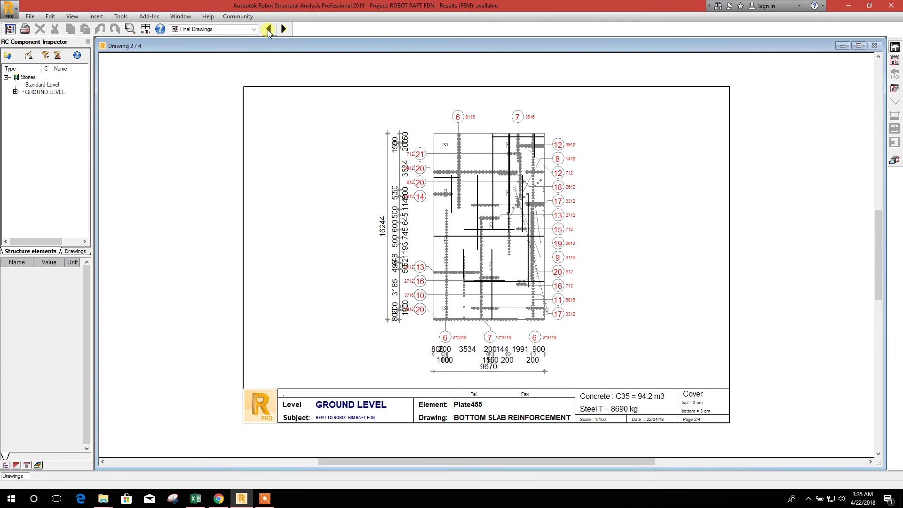
{"action": "scroll", "coordinate": [494, 222], "scroll_direction": "up", "scroll_amount": 2}
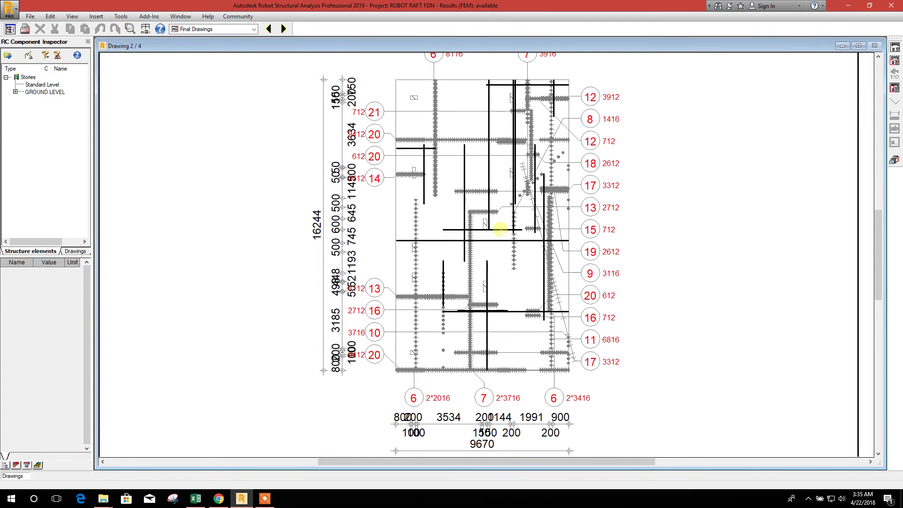
{"action": "left_click", "coordinate": [269, 29]}
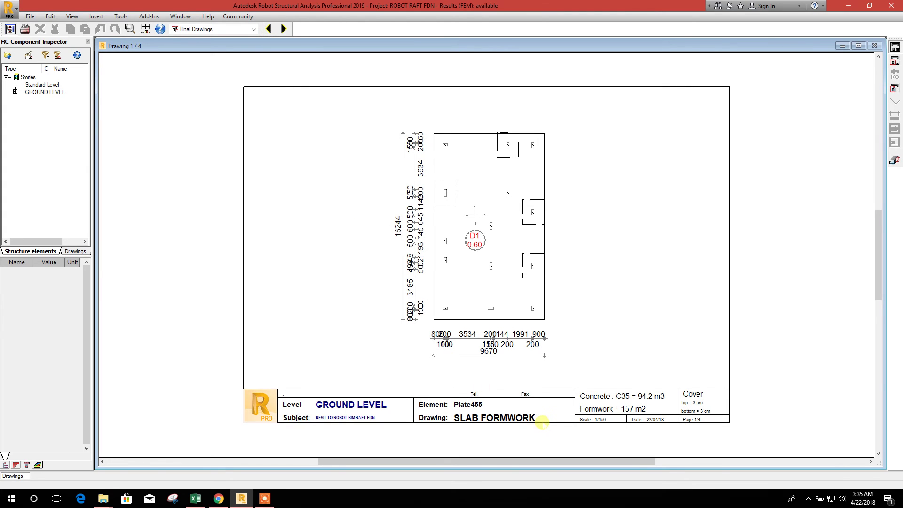
Page through the top reinforcement drawing and quantity survey table, then bring up the layout list
{"action": "left_click", "coordinate": [283, 29]}
{"action": "left_click", "coordinate": [283, 29]}
{"action": "left_click", "coordinate": [284, 29]}
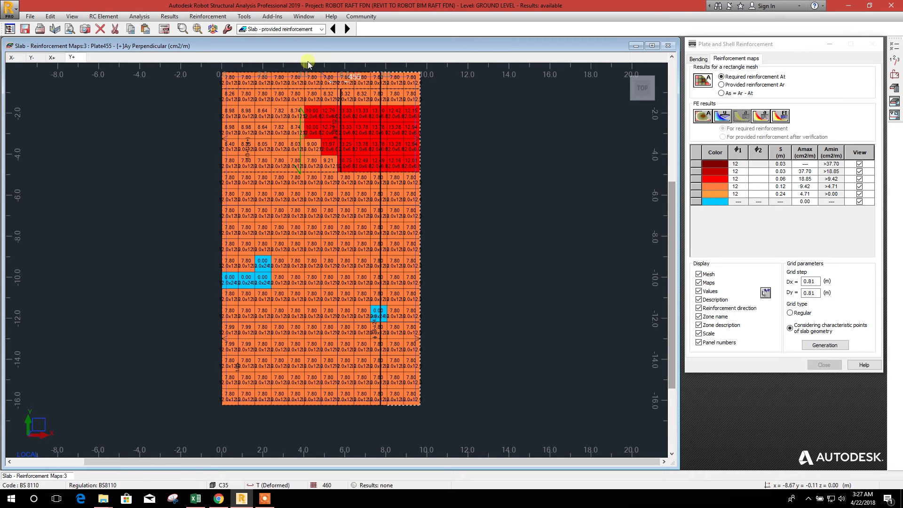
{"action": "left_click", "coordinate": [308, 29]}
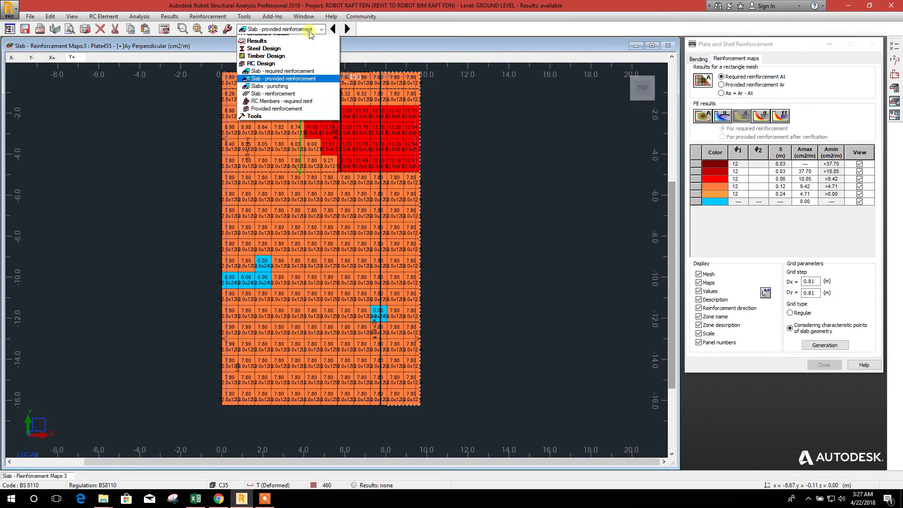
Switch to the Slab - reinforcement layout, close the empty panel, and zoom and pan the 3D slab
{"action": "left_click", "coordinate": [284, 99]}
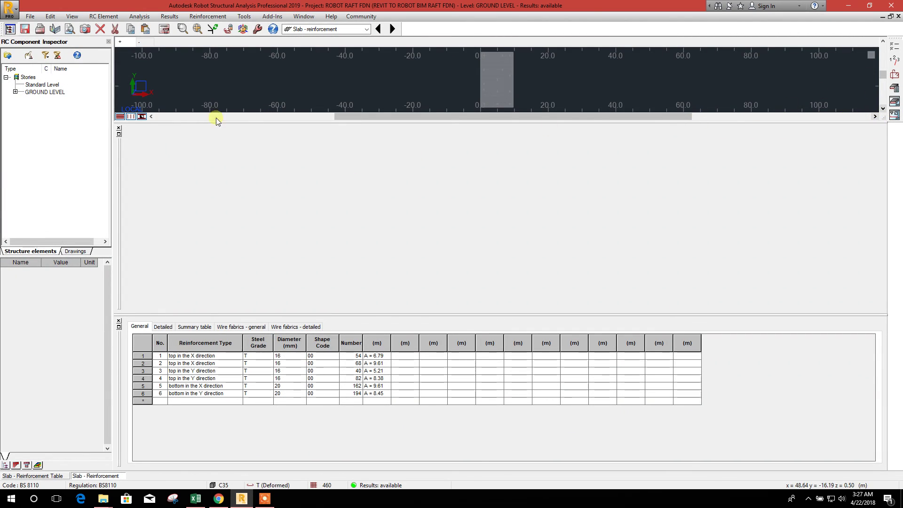
{"action": "left_click", "coordinate": [119, 128]}
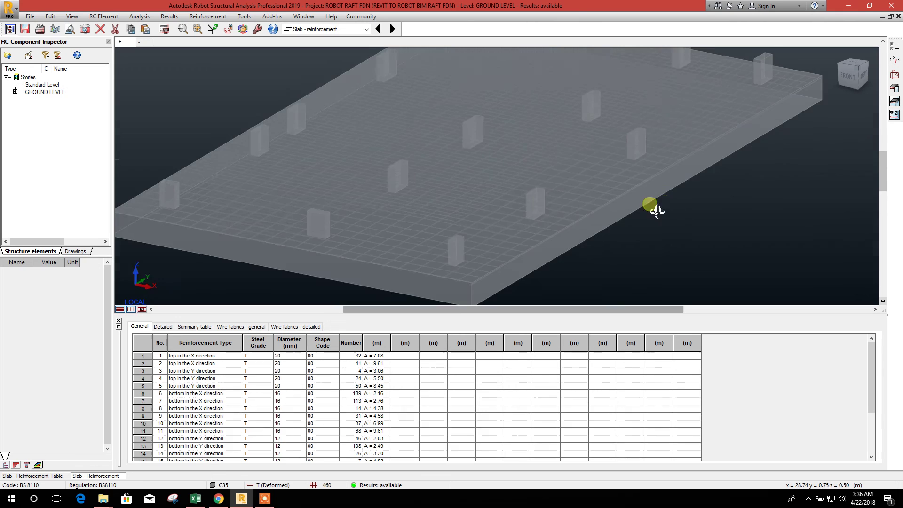
{"action": "scroll", "coordinate": [649, 208], "scroll_direction": "down", "scroll_amount": 3}
{"action": "scroll", "coordinate": [635, 242], "scroll_direction": "up", "scroll_amount": 2}
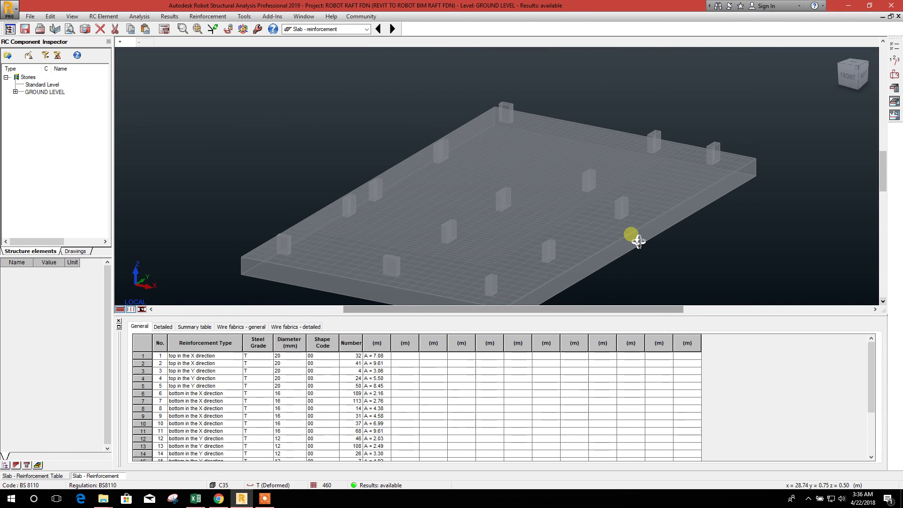
{"action": "middle_click_drag", "start_coordinate": [686, 252], "coordinate": [713, 221]}
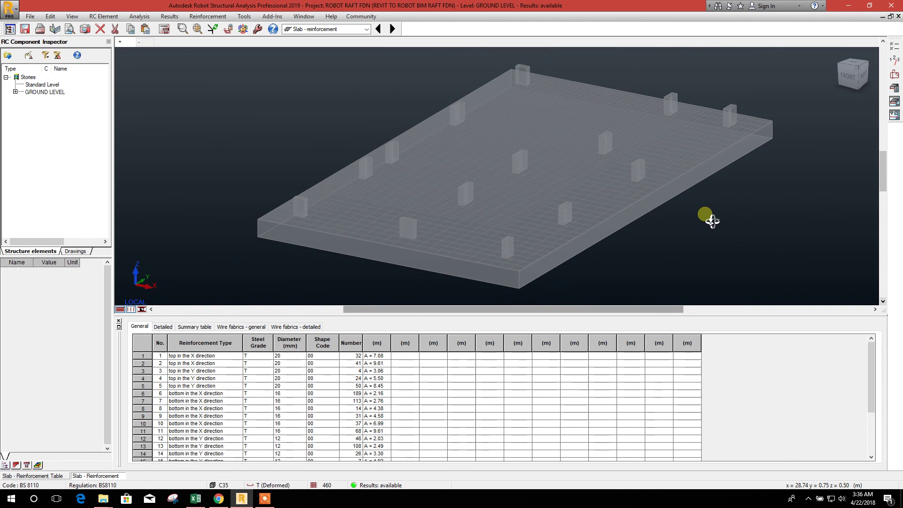